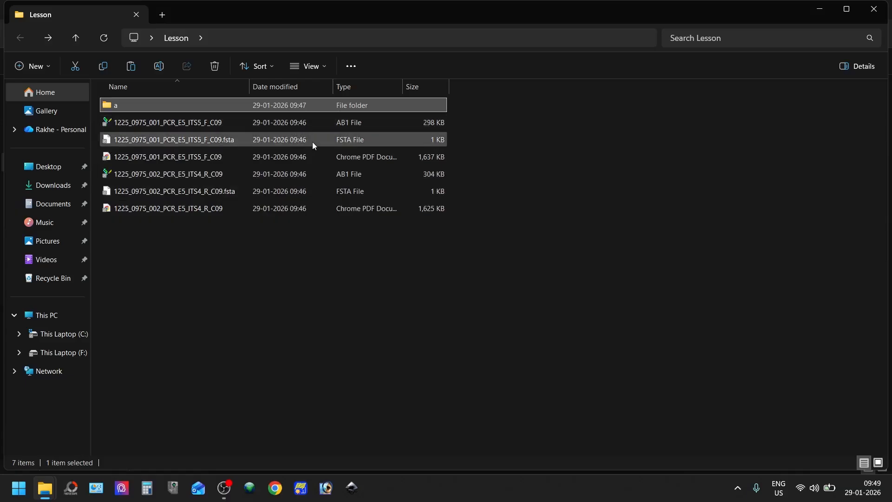
Examine the forward and reverse AB1 files in the Lesson folder and clear the folder window off the desktop.
click(251, 117)
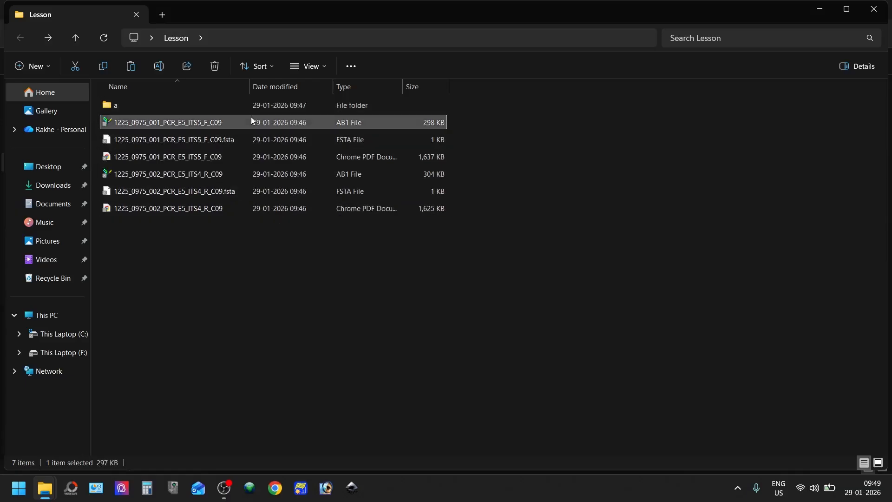
click(230, 175)
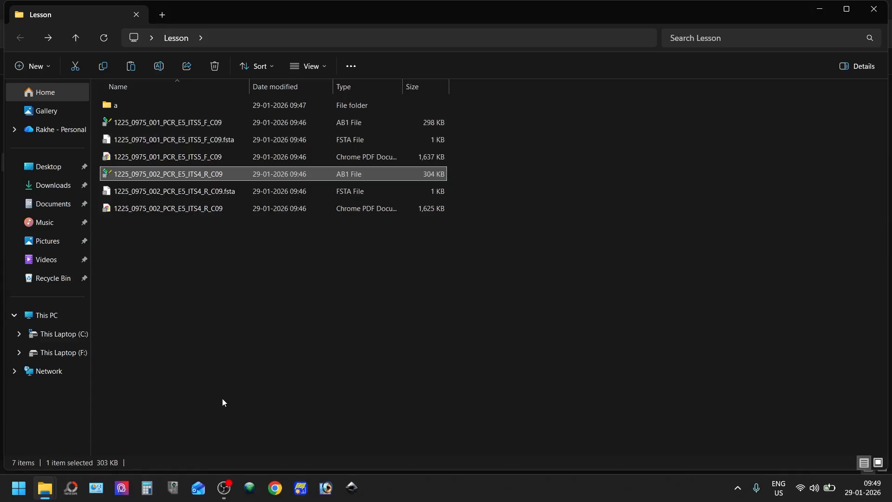
click(813, 13)
click(812, 13)
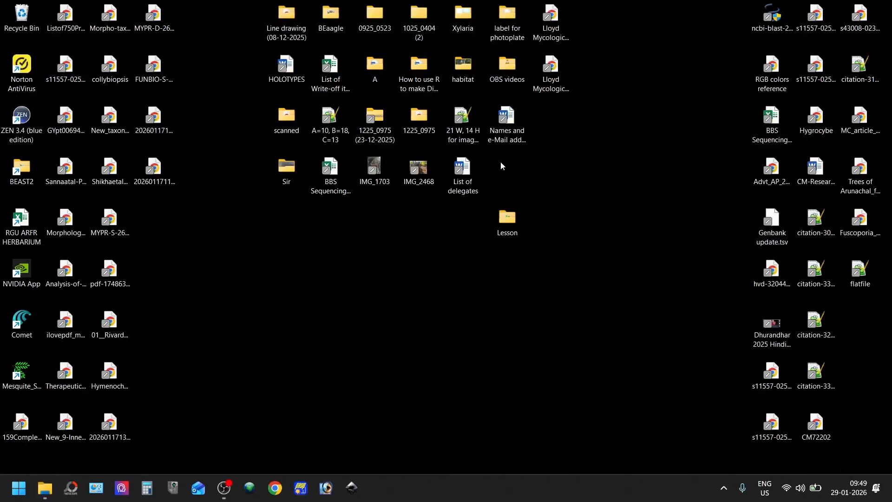
Switch to Chrome and search Google for "bioedit software" in a new tab.
click(18, 488)
click(275, 487)
click(315, 373)
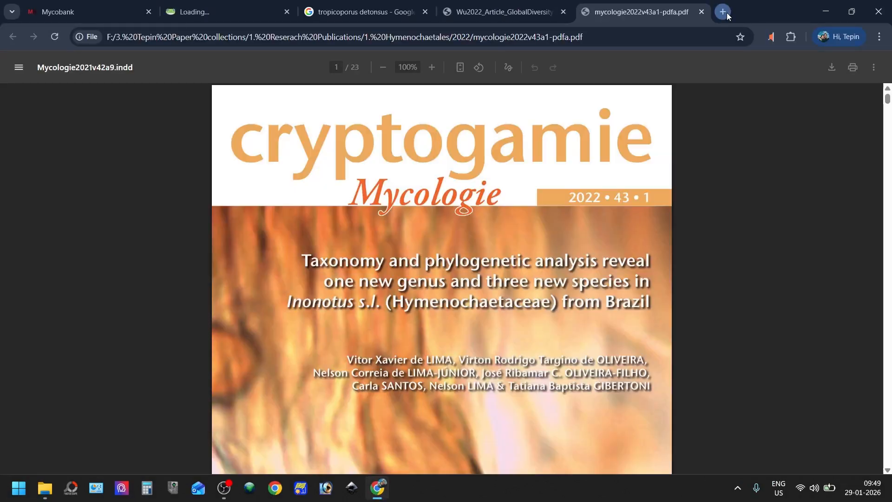
click(722, 12)
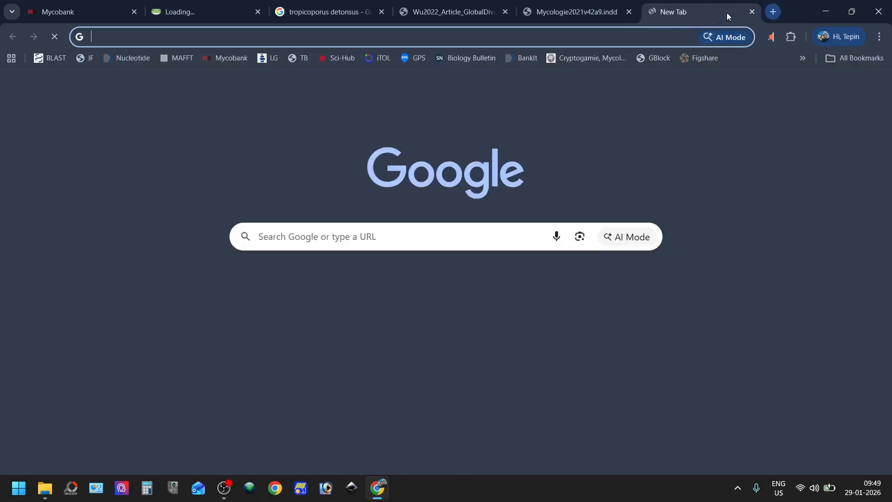
text(bio)
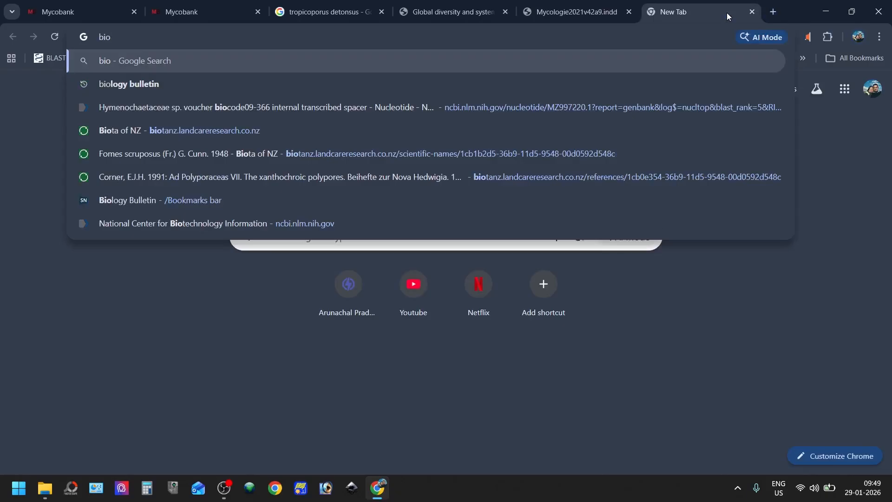
text(edit)
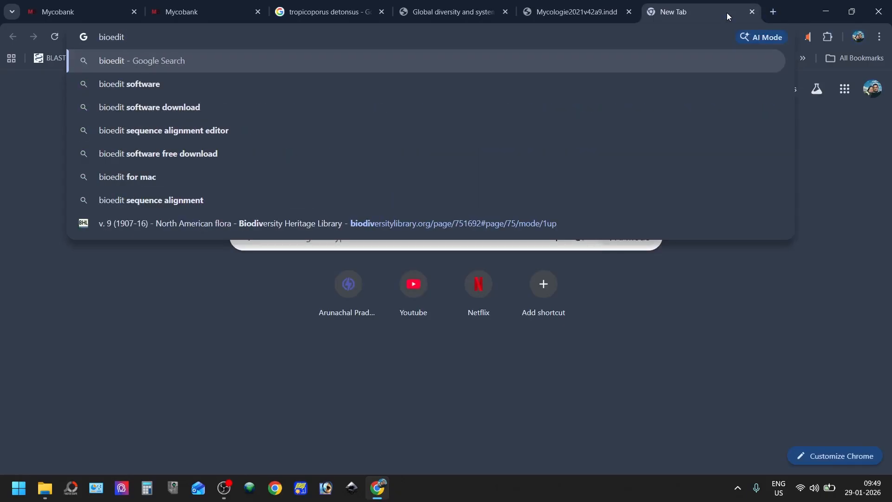
click(219, 84)
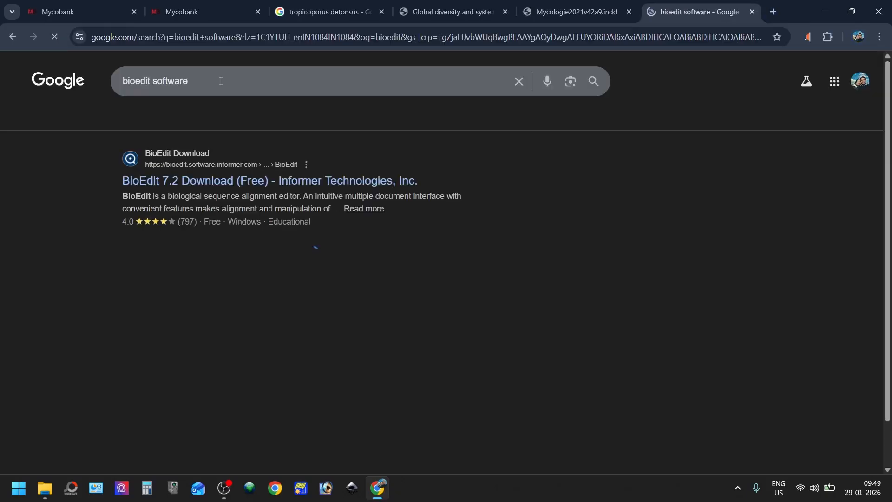
Open the Software Informer result for BioEdit 7.2 and go to its download page, dismissing the ad.
click(192, 181)
scroll(599, 242, down, 6)
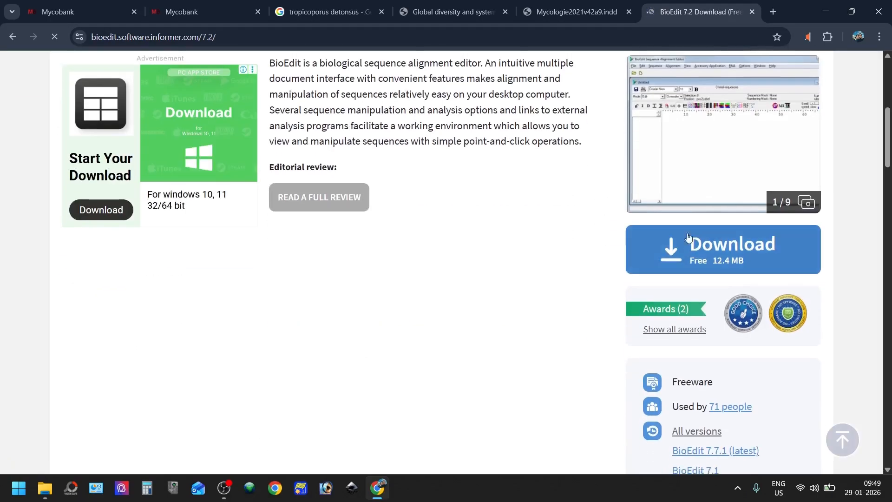
click(718, 263)
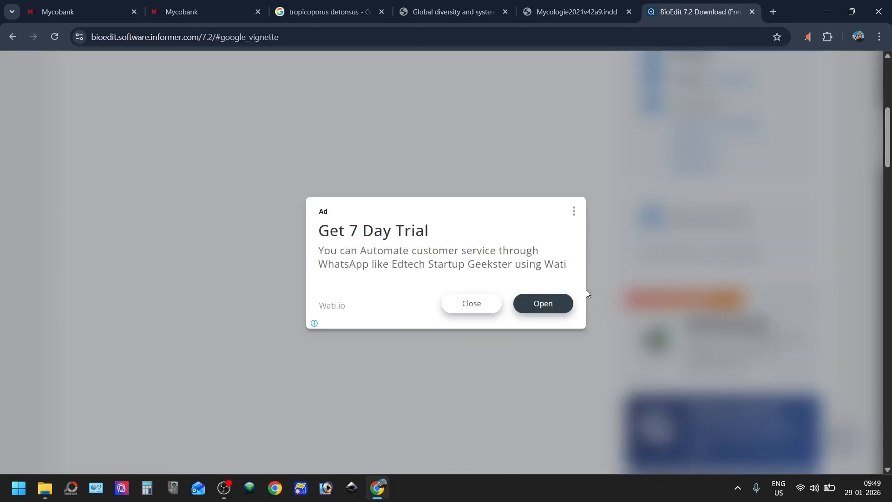
click(471, 305)
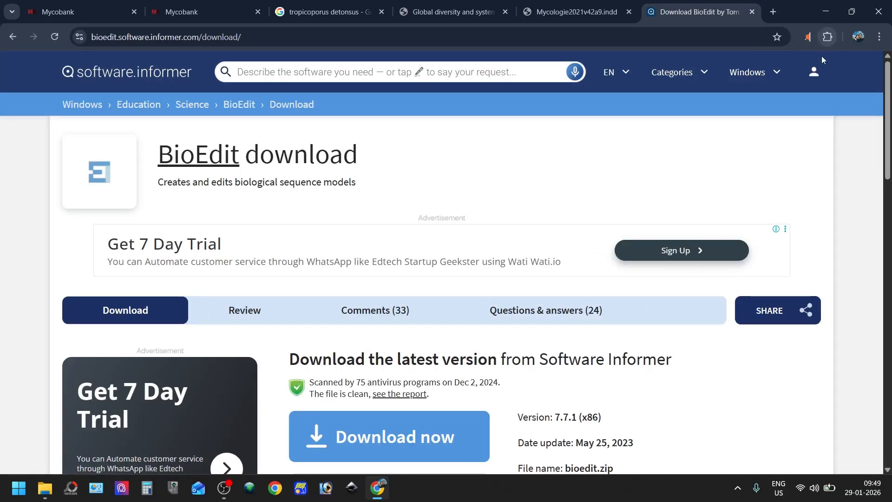
Download the latest BioEdit version and save the bioedit ZIP archive in the Downloads folder.
scroll(433, 303, down, 2)
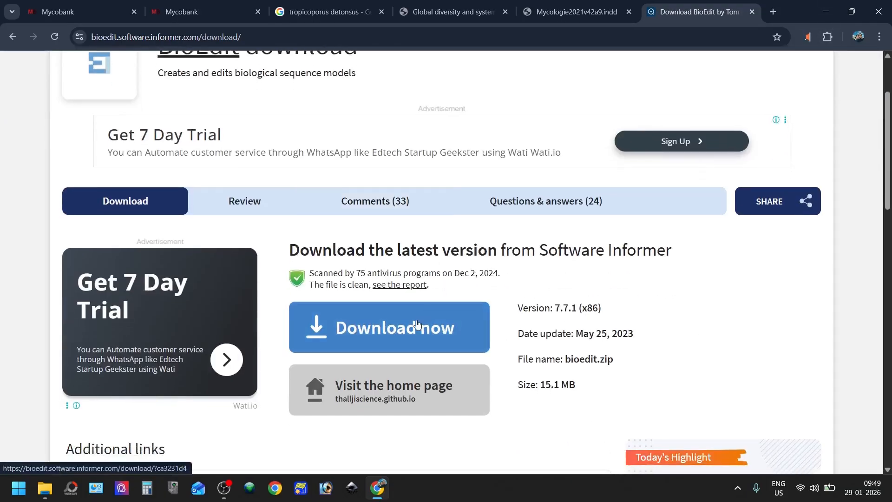
click(416, 324)
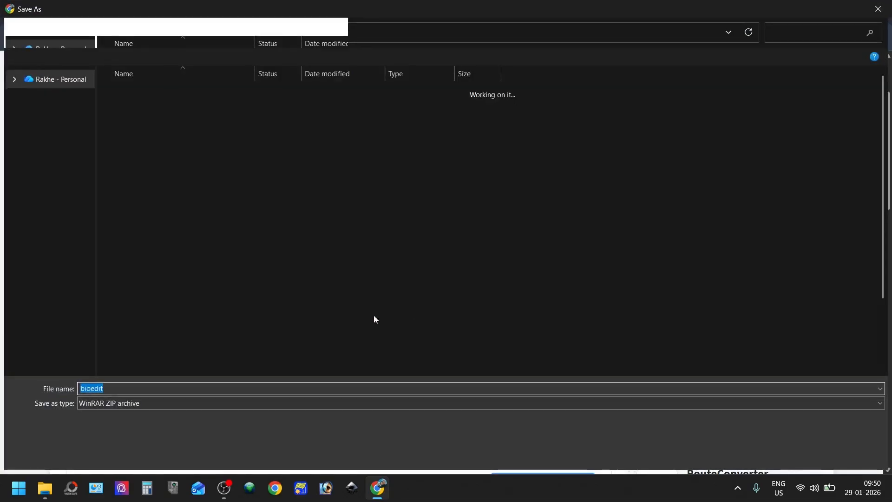
click(54, 173)
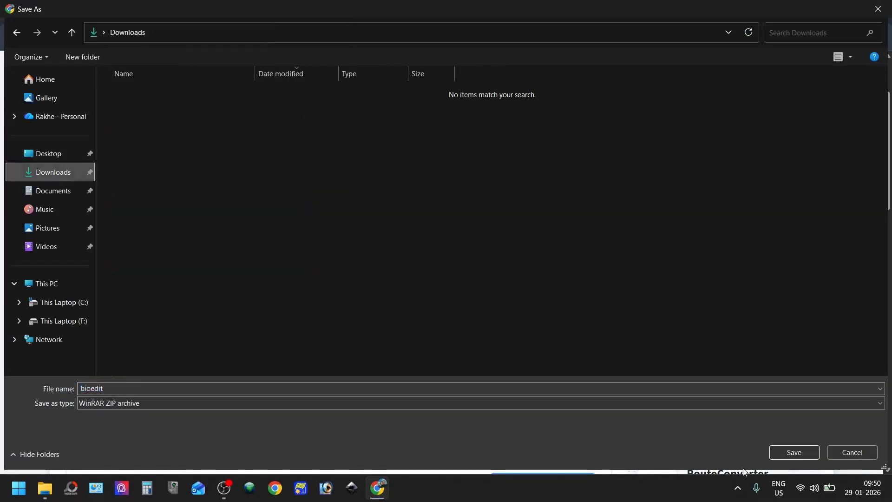
click(790, 453)
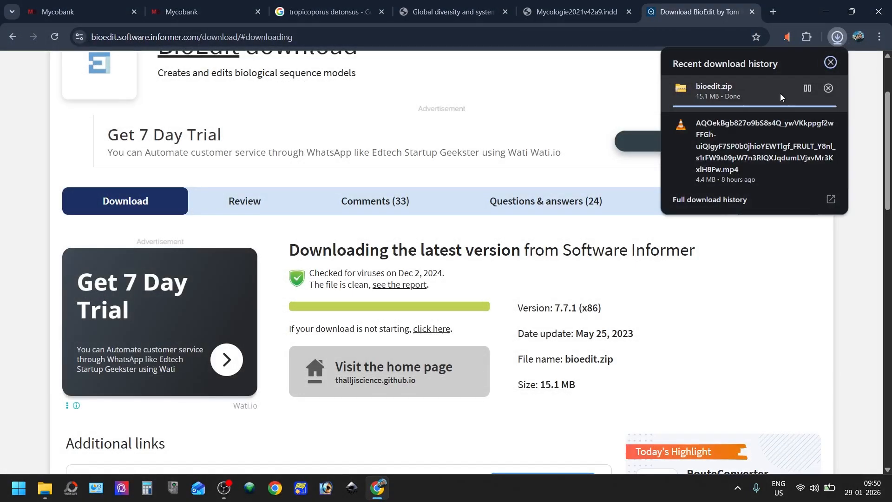
Show the downloaded bioedit archive in its folder and extract it there.
click(807, 87)
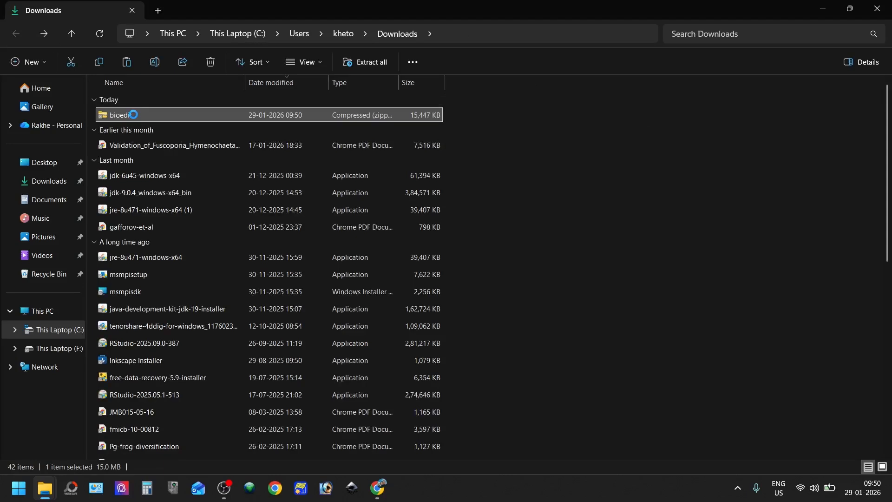
right_click(133, 114)
click(200, 185)
click(530, 360)
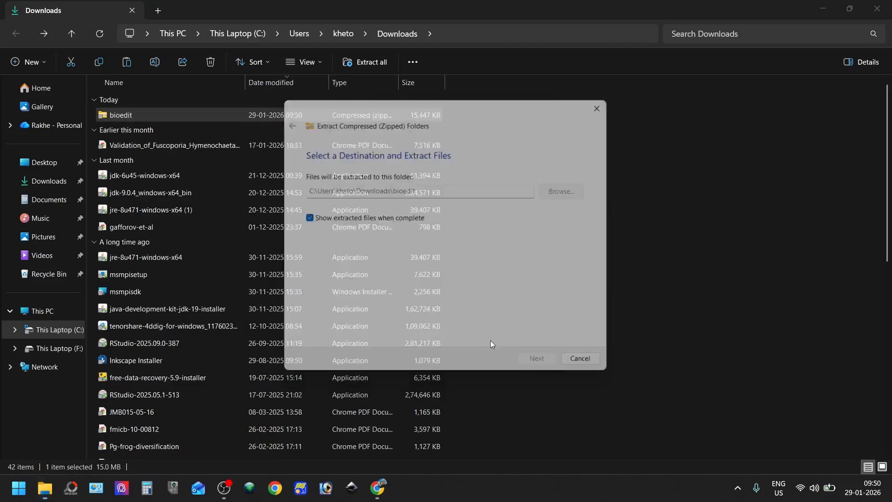
Run the BioEdit setup application from the extracted bioedit folder.
double_click(175, 132)
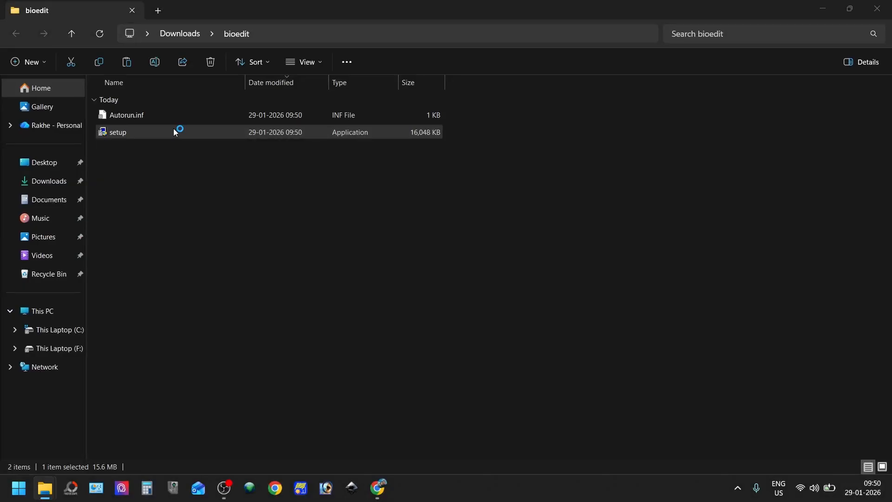
click(500, 347)
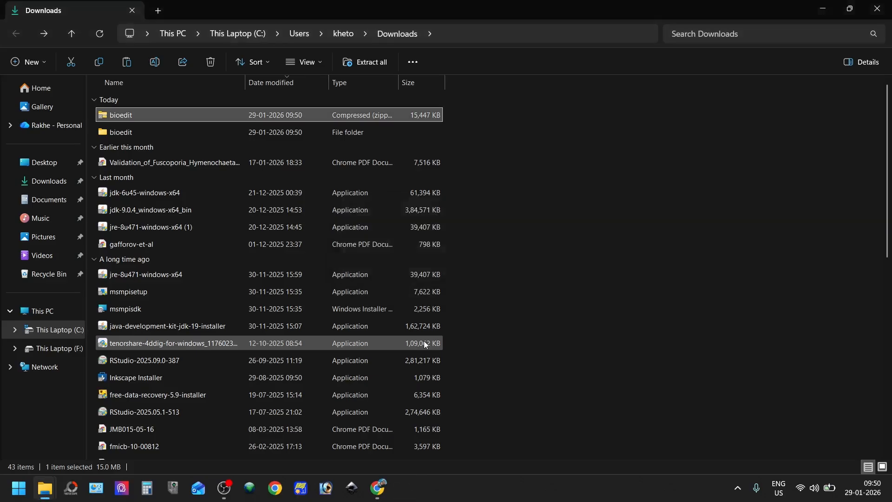
click(512, 334)
click(512, 333)
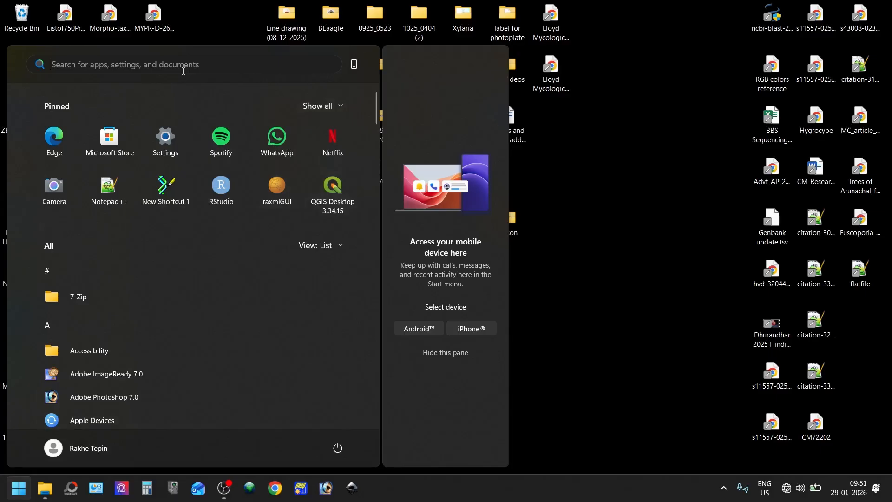
Search the computer for the bioedit application.
text(b)
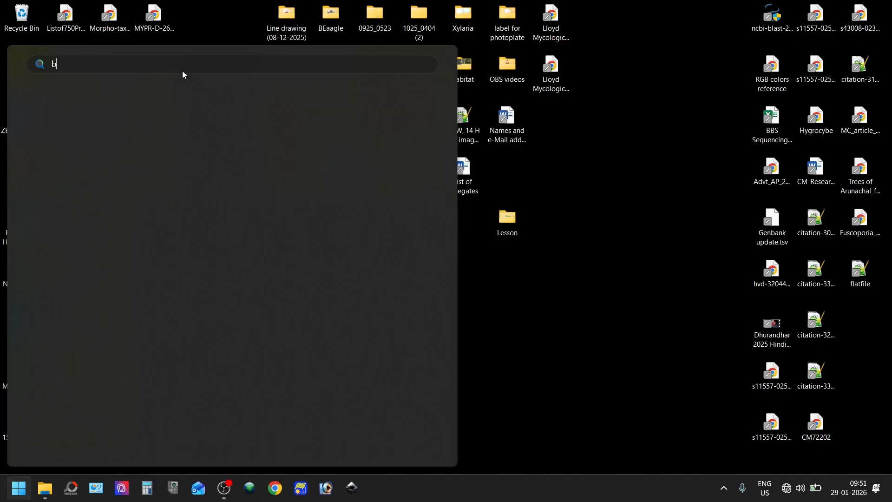
text(ioedit)
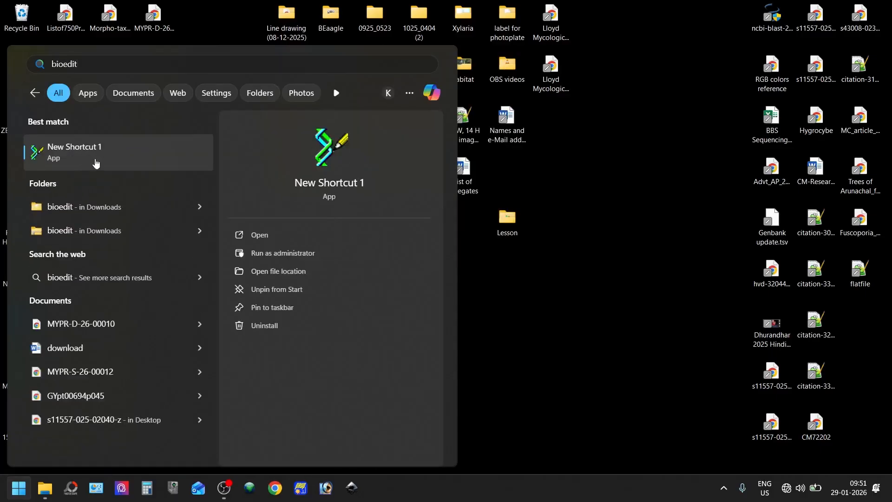
click(39, 95)
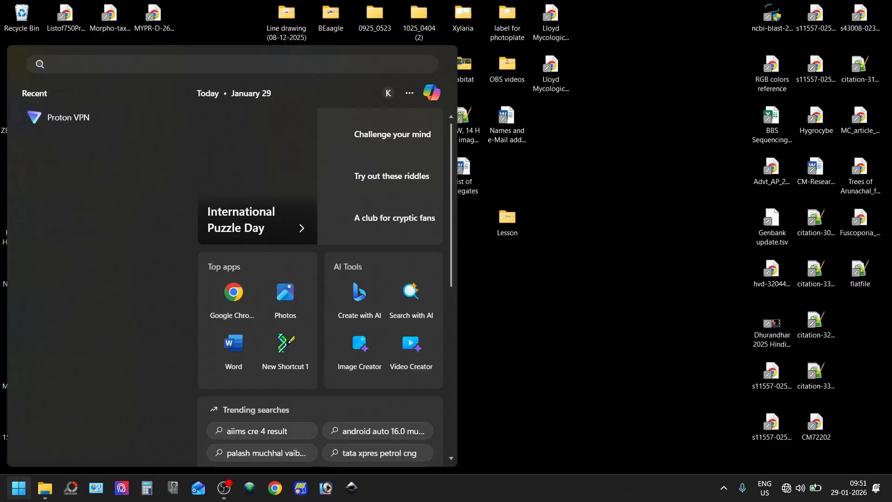
Look through the alphabetical list of installed apps for the BioEdit shortcut.
key(super)
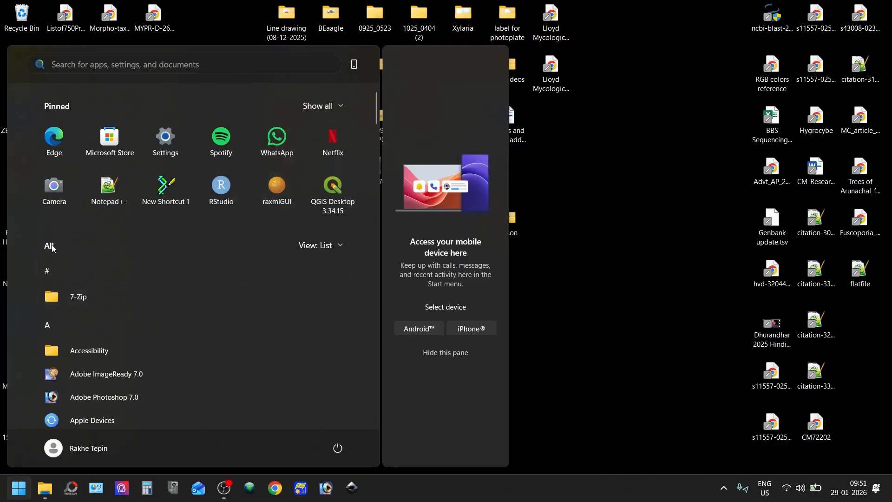
scroll(96, 301, down, 5)
scroll(96, 301, down, 2)
scroll(96, 301, up, 5)
scroll(96, 301, down, 10)
scroll(96, 300, down, 10)
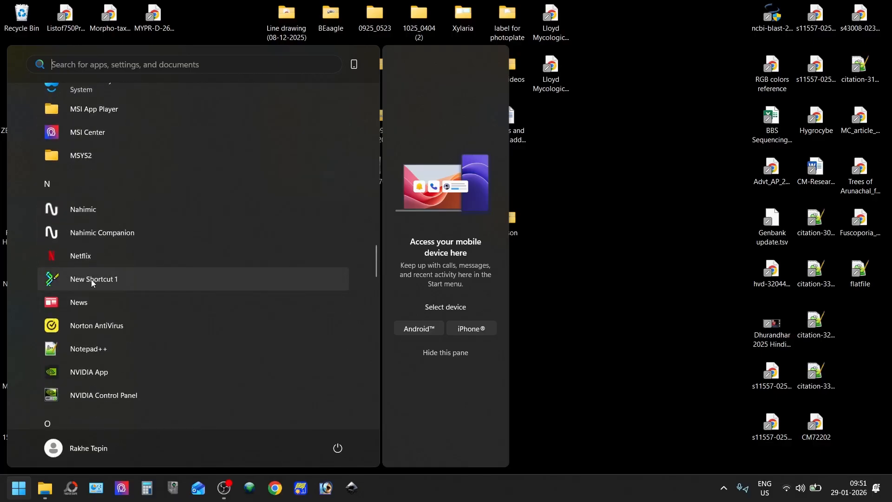
scroll(91, 280, down, 8)
scroll(91, 280, down, 3)
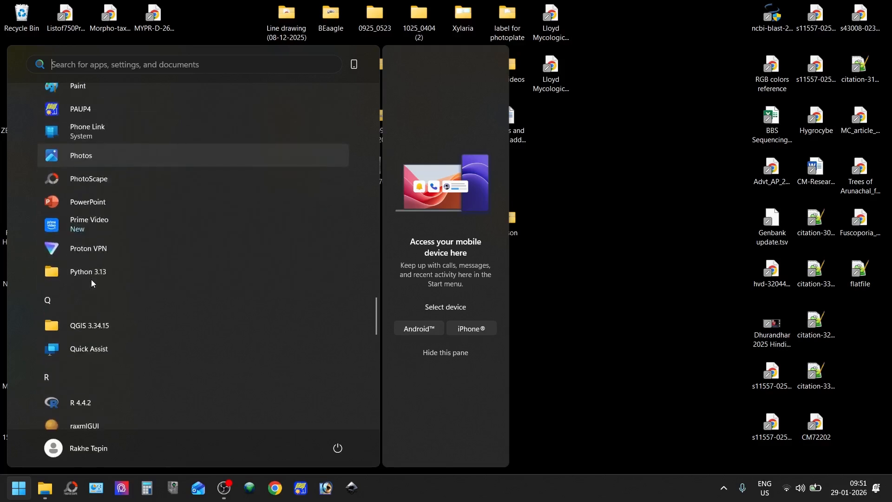
scroll(88, 298, down, 2)
scroll(85, 316, down, 10)
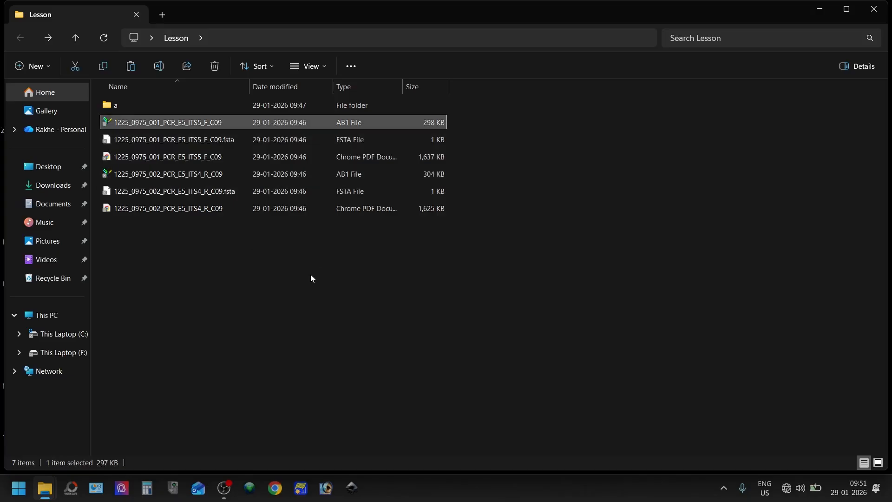
Open the properties of the AB1 file 1225_0975_001_PCR_E5_ITS5_F_C09 in the Lesson folder.
click(310, 275)
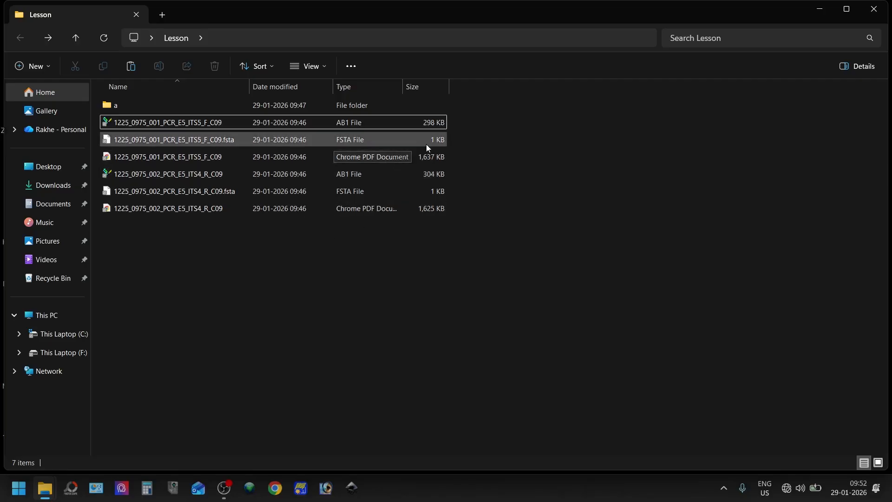
click(413, 143)
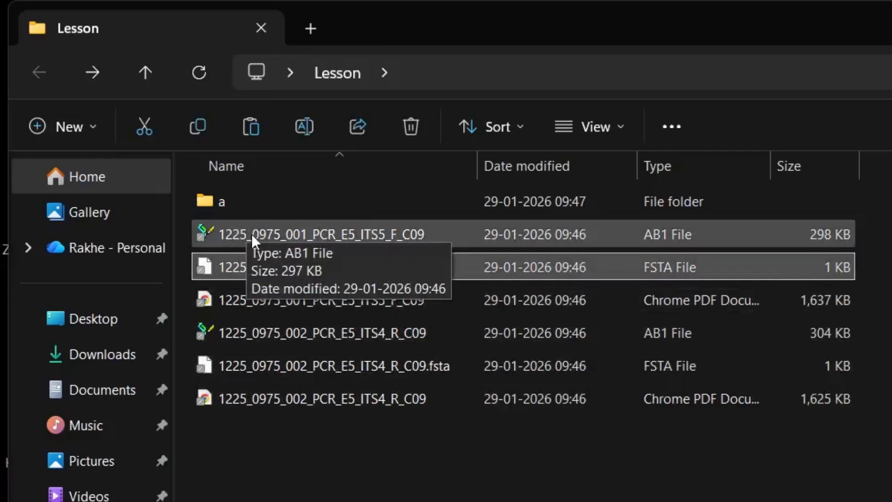
click(129, 123)
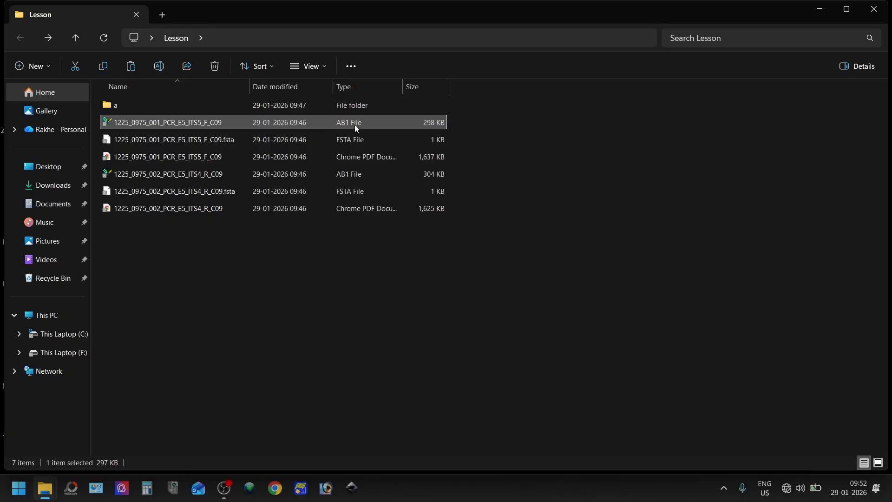
right_click(355, 125)
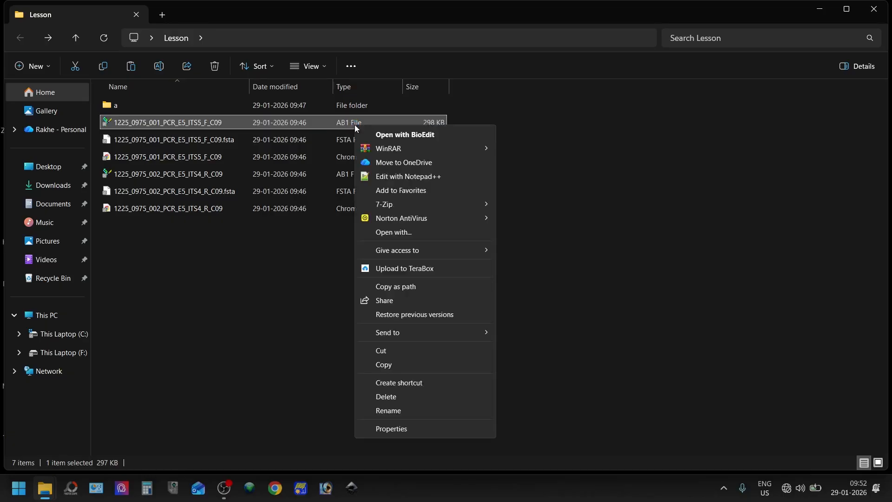
click(402, 433)
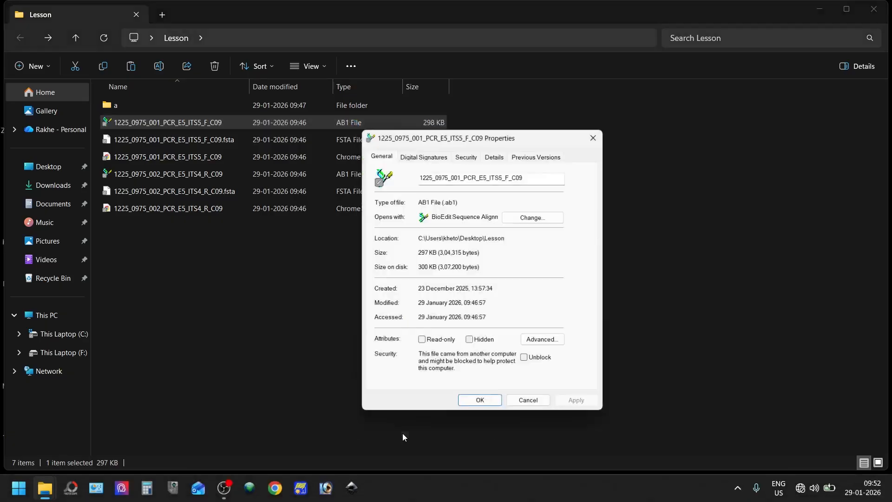
Set the BioEdit application from the C:\BioEdit folder as the default app for .ab1 files and apply the file properties.
click(524, 221)
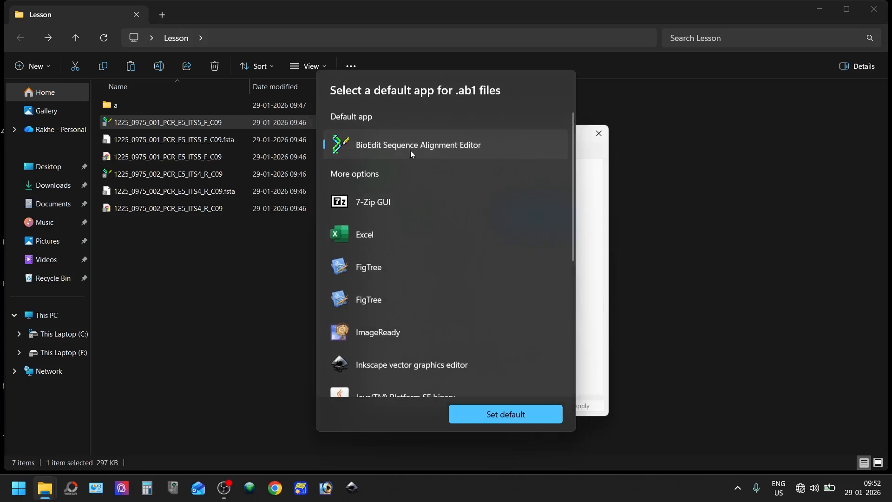
scroll(403, 198, down, 5)
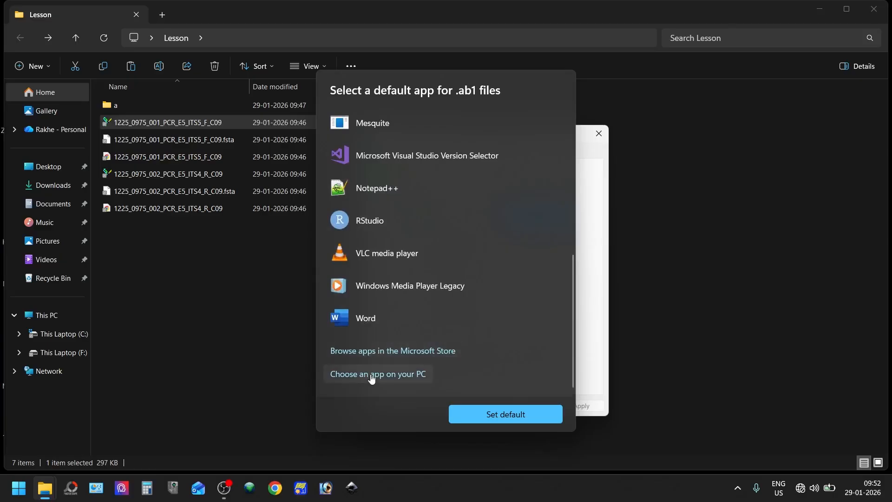
click(371, 375)
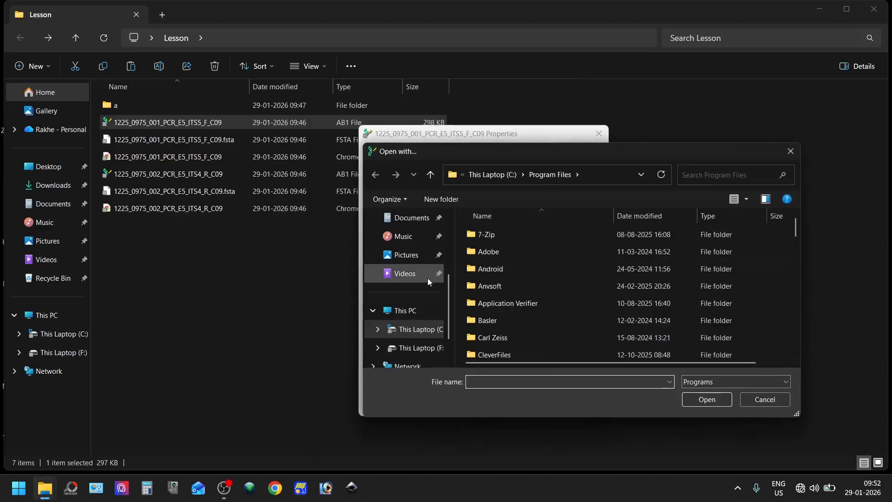
click(402, 329)
key(super+Up)
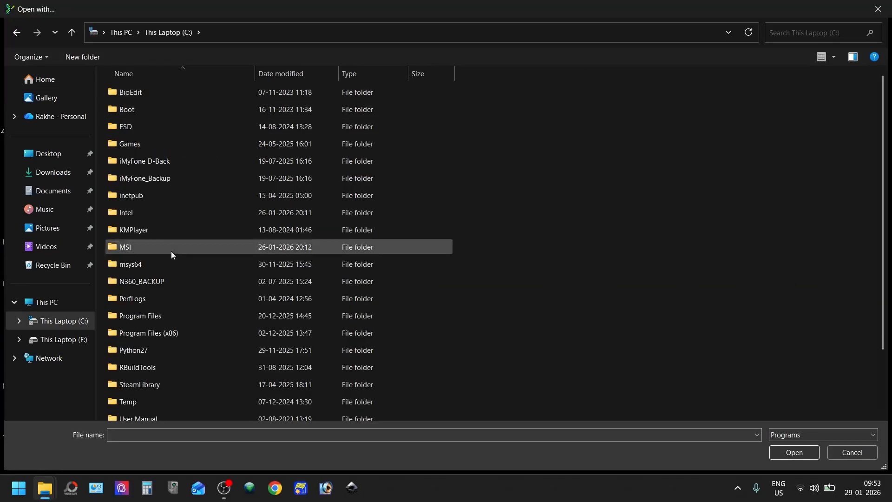
double_click(130, 92)
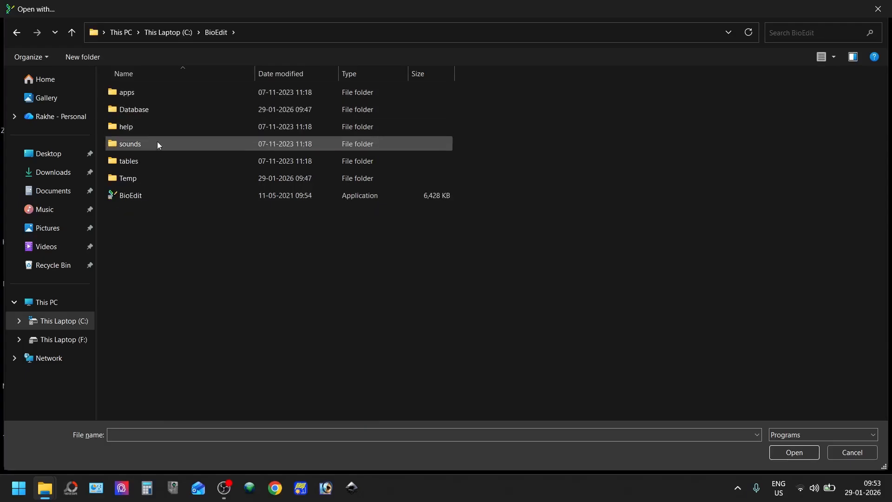
double_click(138, 196)
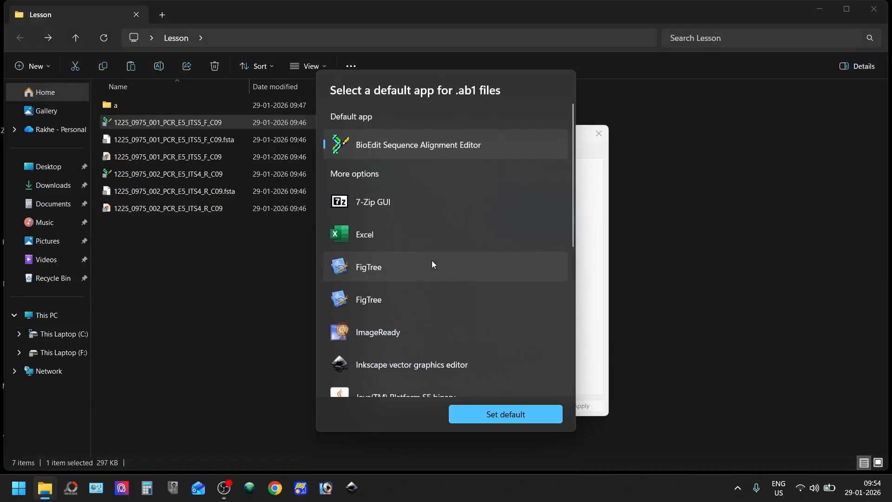
click(508, 418)
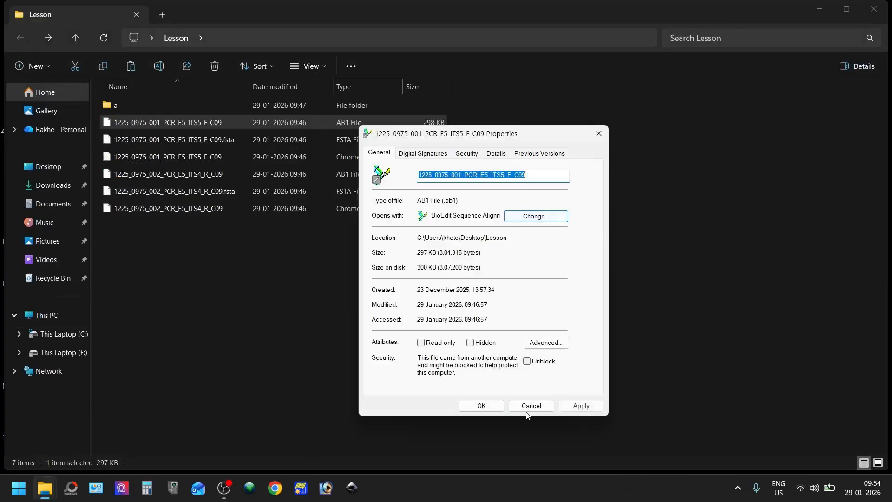
click(577, 407)
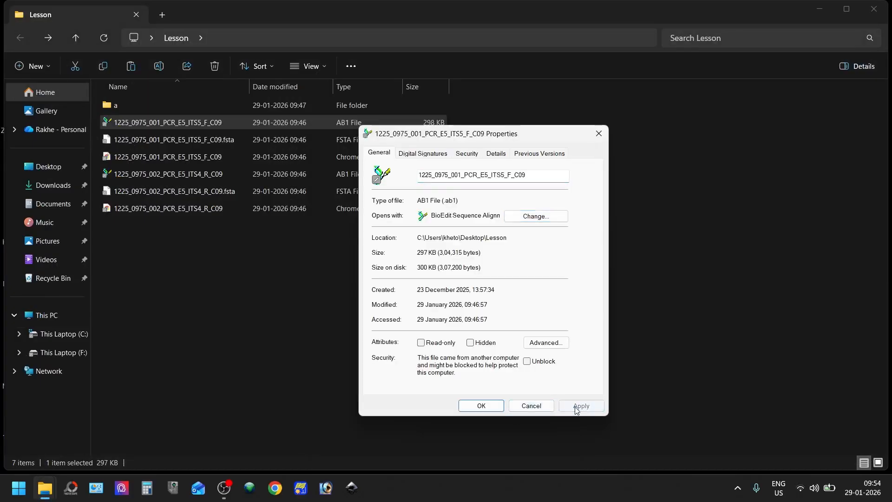
click(479, 406)
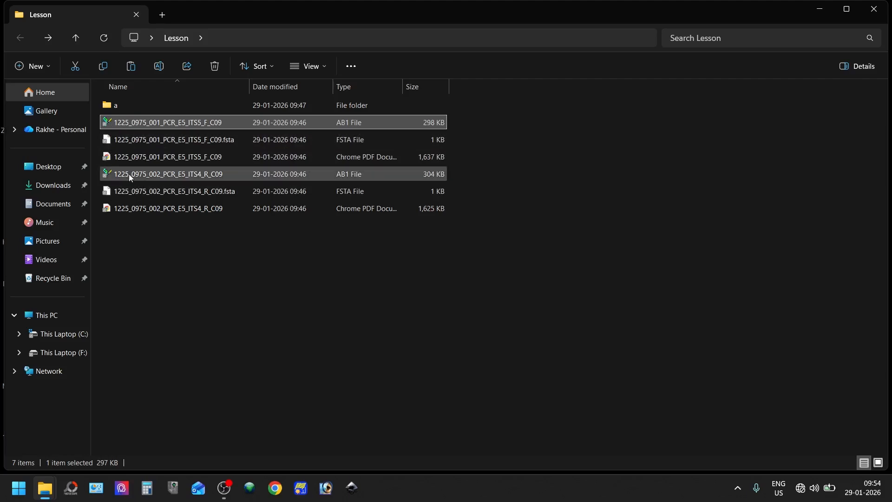
Open the AB1 file 1225_0975_001_PCR_E5_ITS5_F_C09 in BioEdit and look along its chromatogram, returning to the start.
double_click(174, 125)
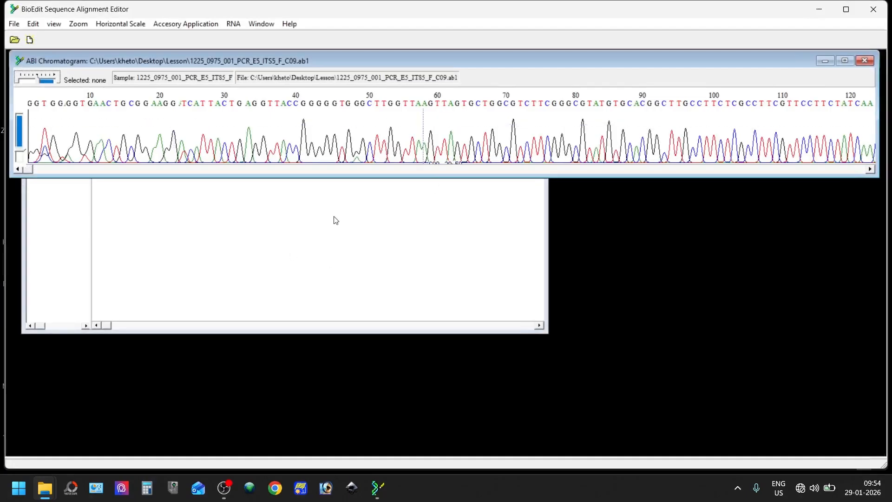
mouse_move(28, 169)
mouse_down()
mouse_move(545, 175)
mouse_move(506, 177)
mouse_up()
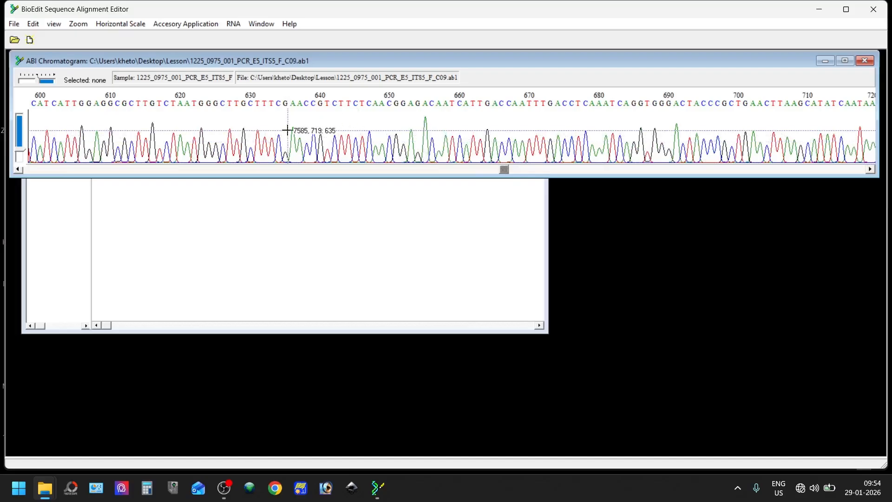
drag(506, 171, 31, 170)
Place the forward DNA sequence window directly below its chromatogram and narrow the chromatogram window to the same width.
click(165, 215)
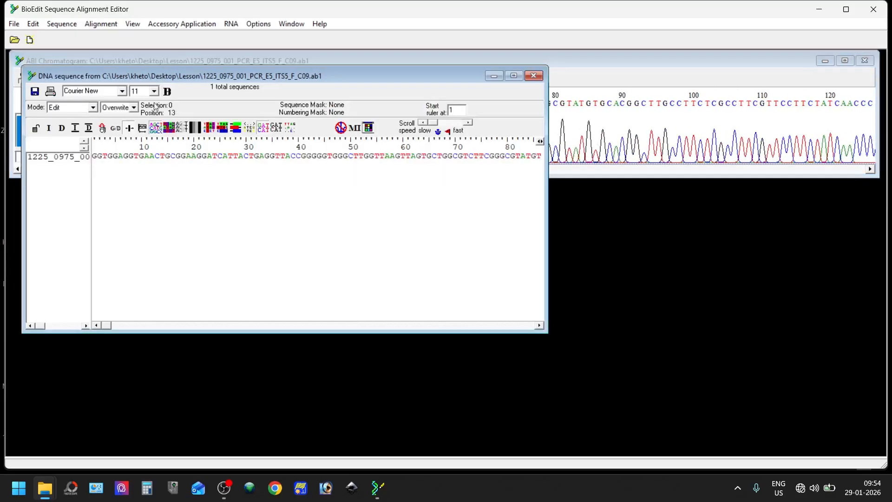
drag(146, 70, 134, 185)
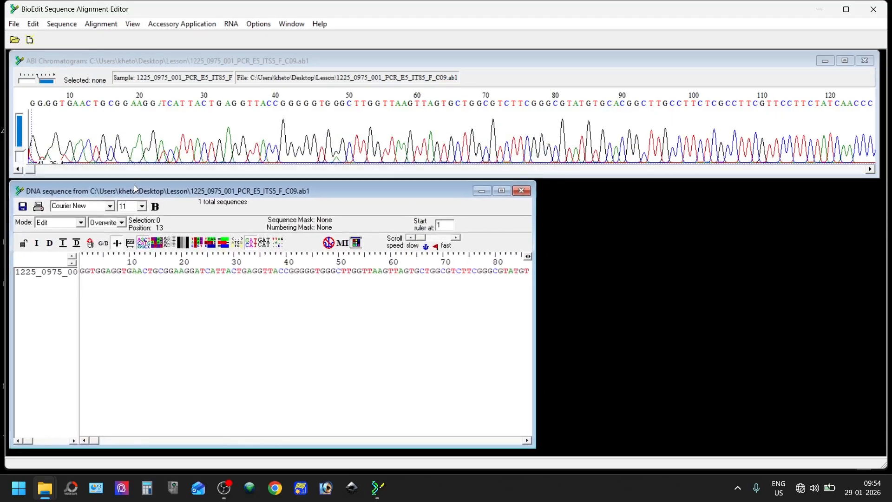
drag(875, 88, 533, 112)
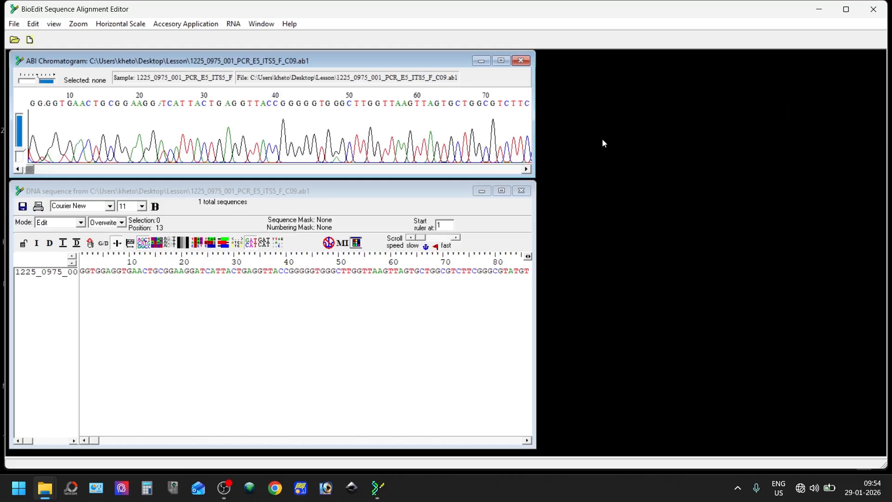
Open the AB1 file 1225_0975_002_PCR_E5_ITS4_R_C09 from the Lesson folder on the Desktop.
key(ctrl+o)
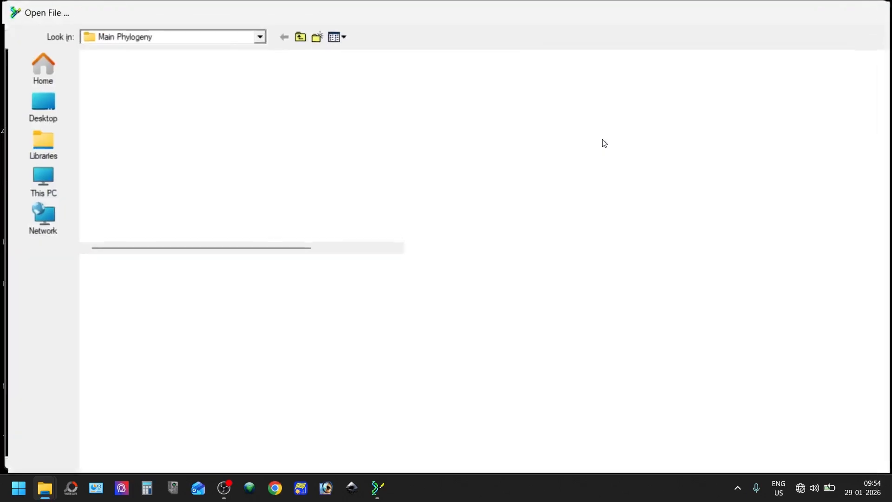
click(20, 75)
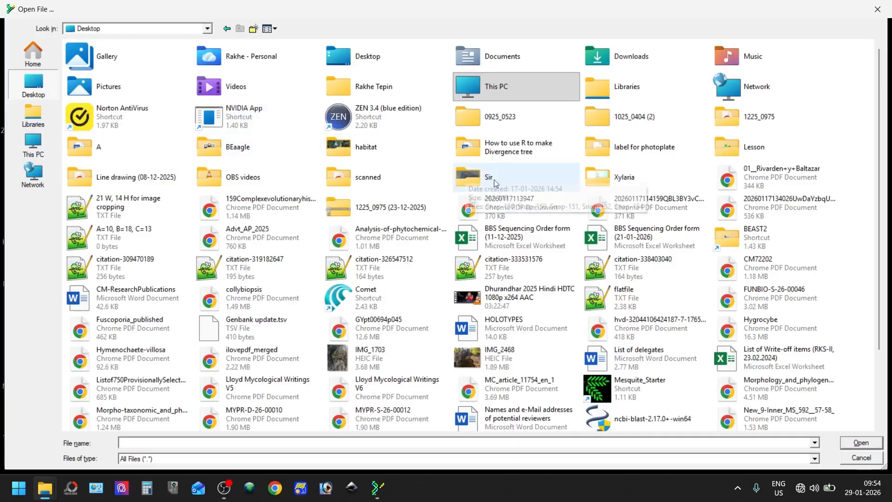
double_click(744, 145)
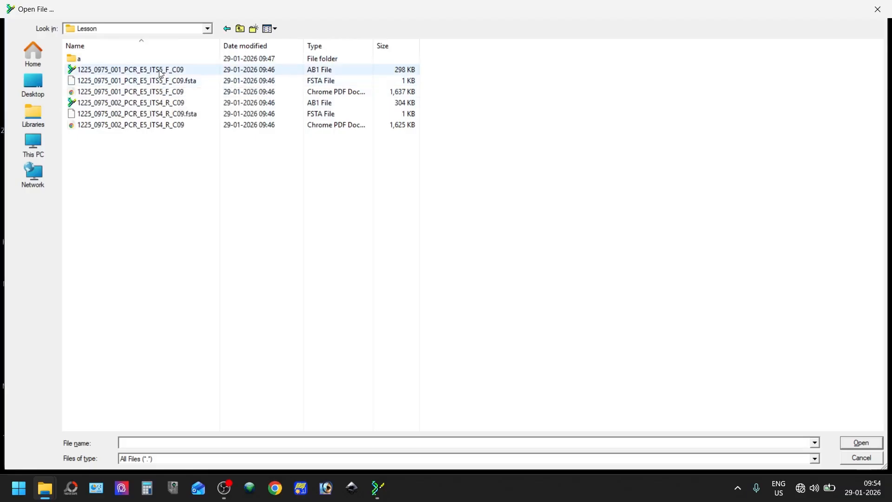
double_click(168, 106)
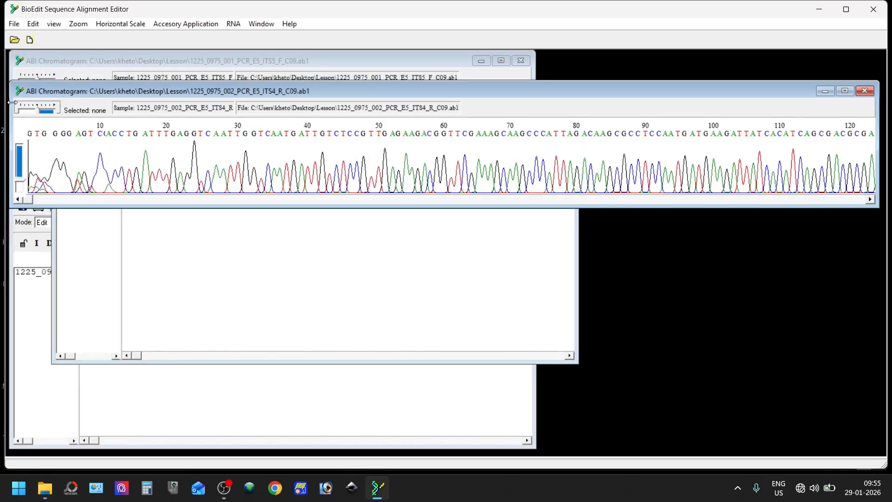
Resize and arrange the forward and reverse chromatogram windows side by side, narrowing the forward DNA sequence window to match its chromatogram.
drag(12, 101, 549, 98)
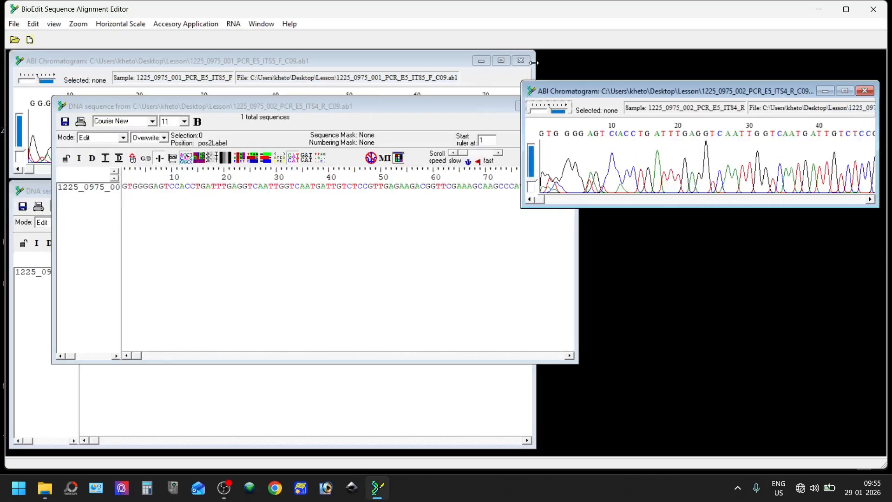
drag(535, 65, 444, 68)
click(454, 401)
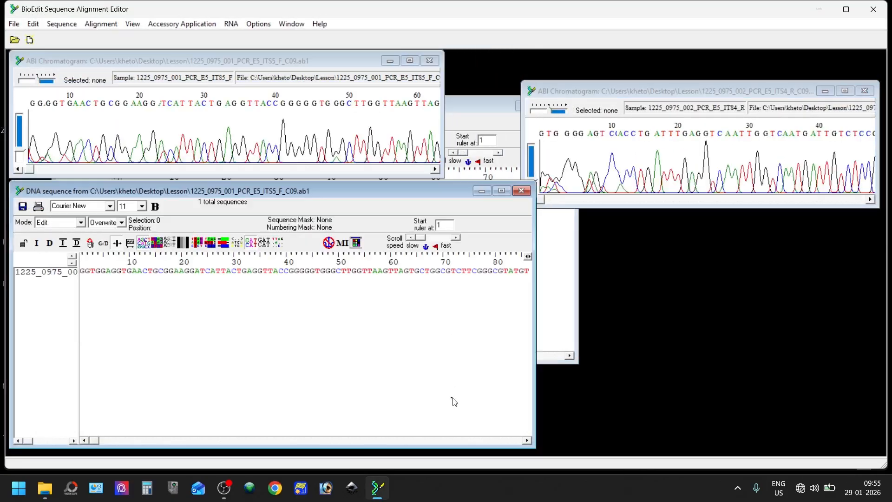
drag(532, 337, 445, 337)
drag(595, 84, 523, 57)
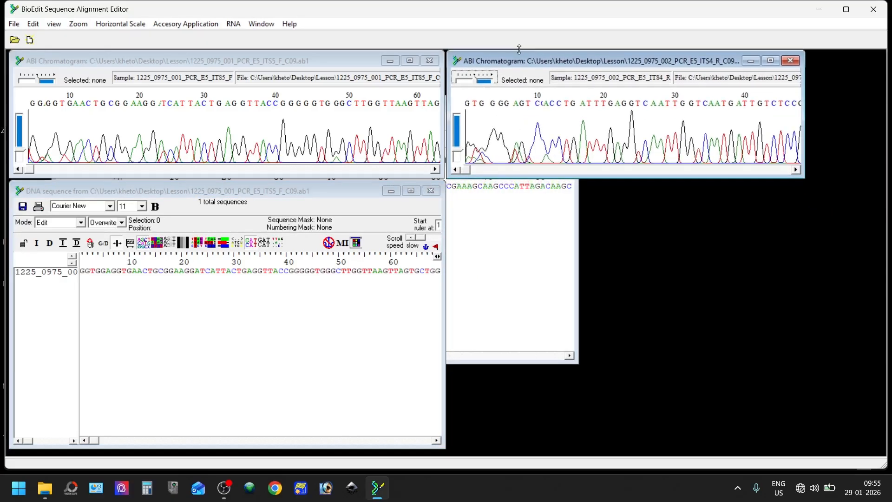
drag(808, 117, 885, 116)
Close the separate DNA sequence window of the reverse file 1225_0975_002_PCR_E5_ITS4_R_C09 without saving changes.
click(524, 273)
drag(174, 106, 476, 191)
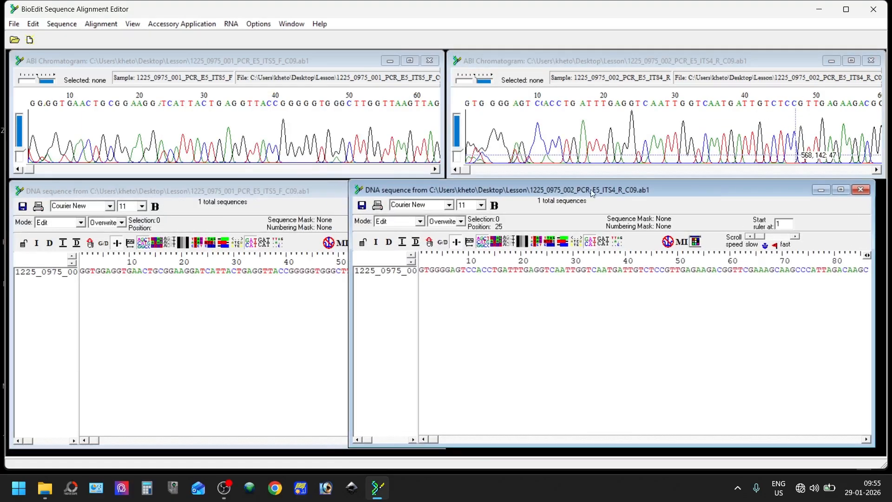
click(853, 188)
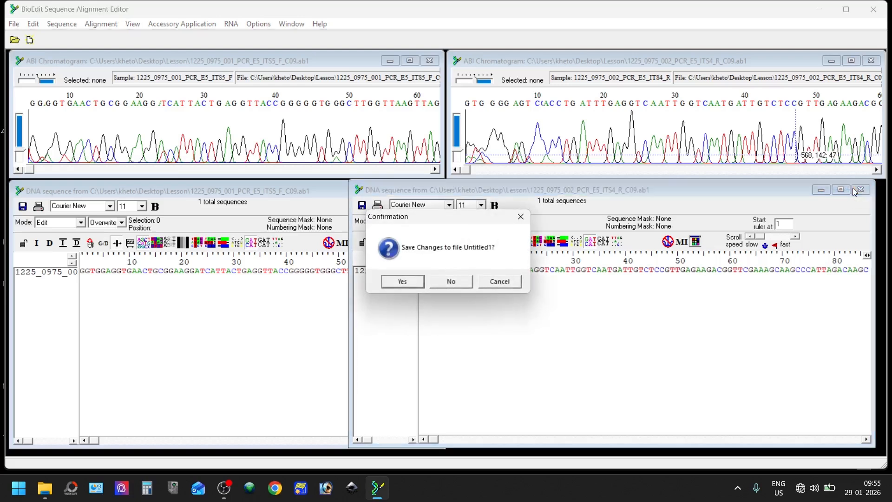
click(449, 282)
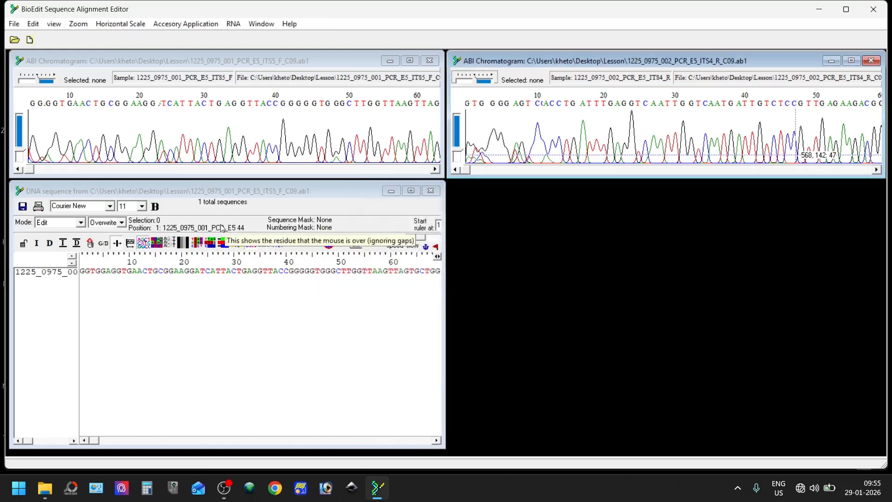
Widen the title column of the forward DNA sequence window just enough to fit the full sequence name.
click(147, 327)
drag(78, 291, 199, 293)
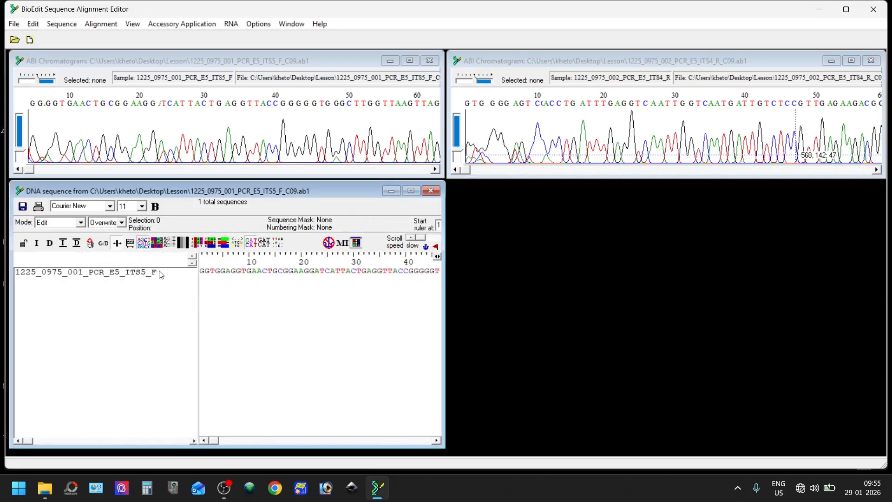
drag(199, 283, 161, 278)
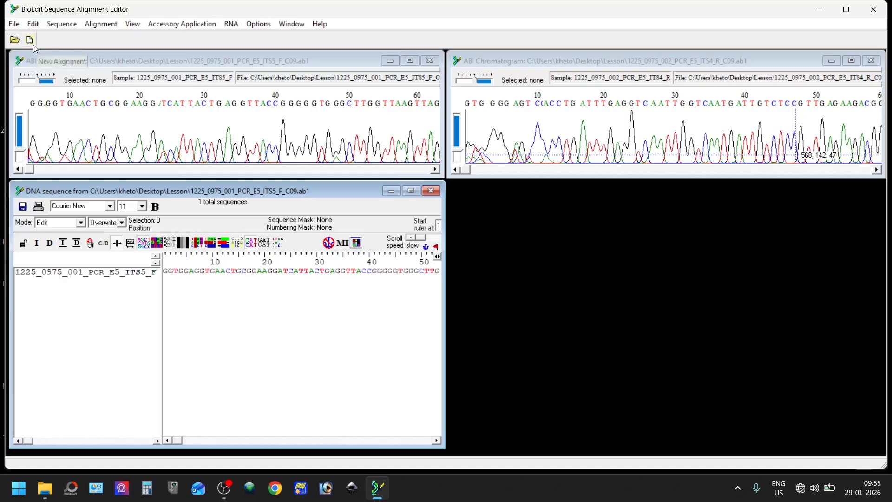
Import the reverse sequence file 1225_0975_002_PCR_E5_ITS4_R_C09 from the Lesson folder into the forward DNA sequence window.
click(14, 26)
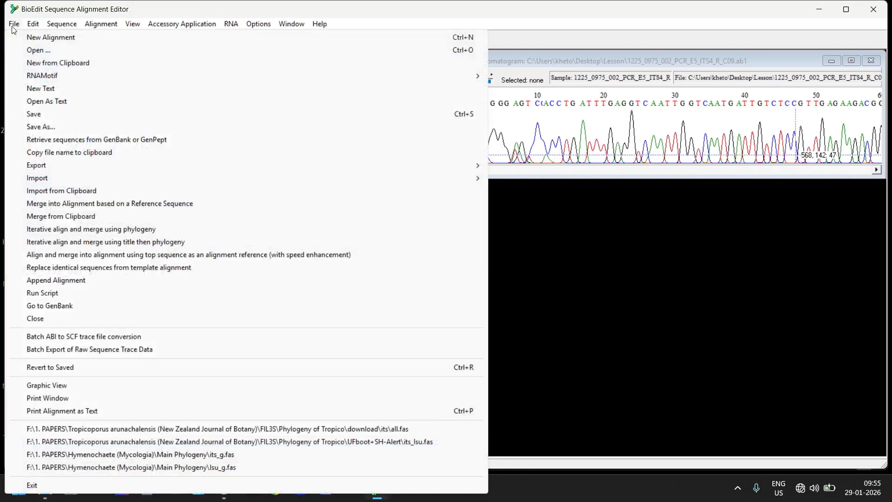
click(126, 2)
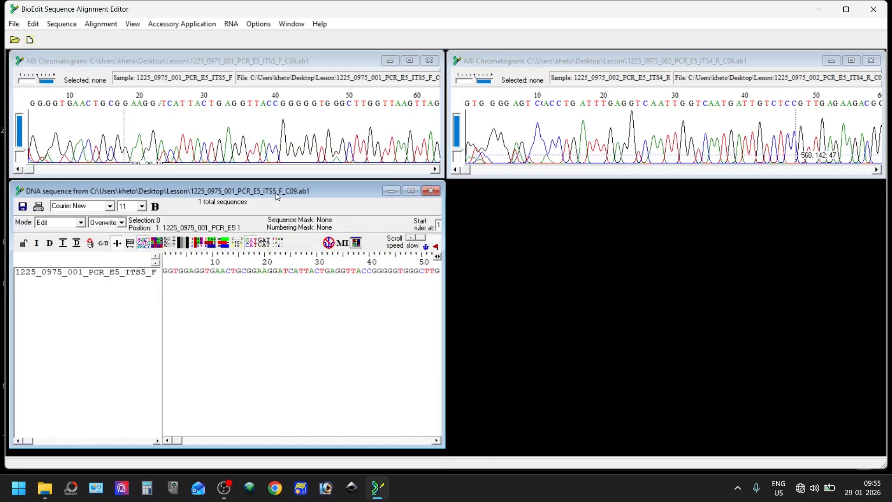
click(10, 27)
mouse_move(184, 177)
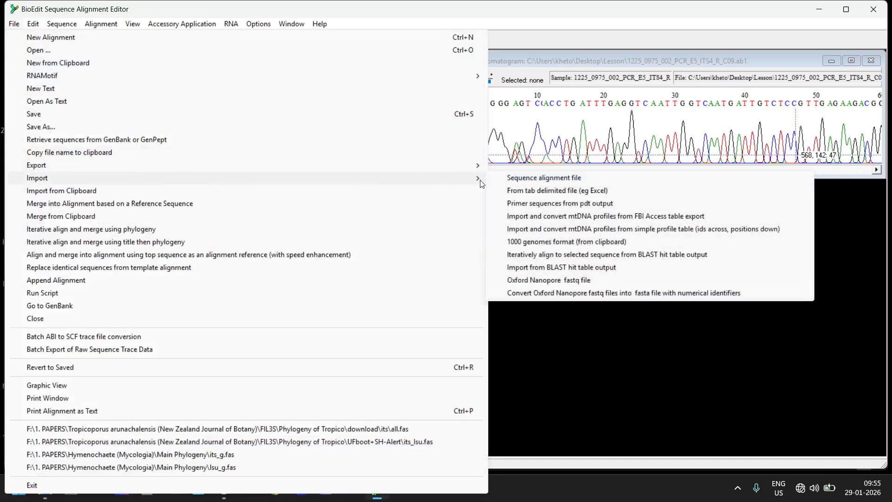
click(512, 180)
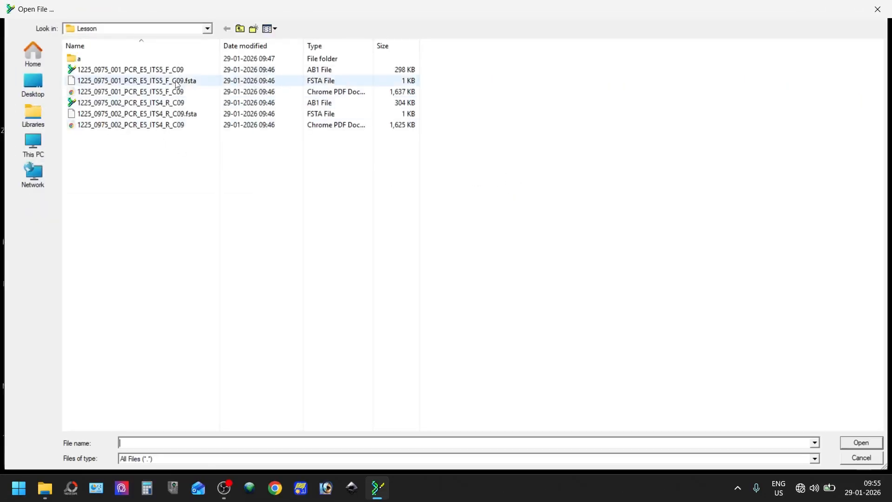
double_click(167, 110)
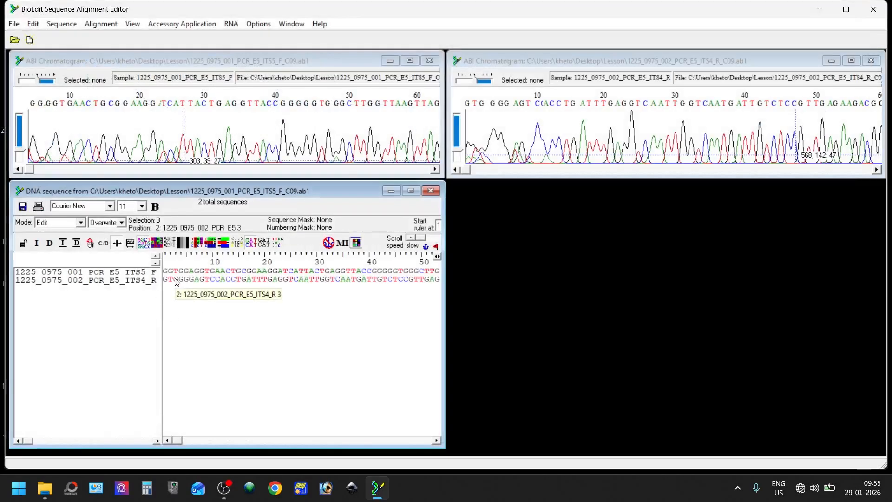
Clear the selection of sequence titles and widen the DNA sequence window to span beneath both chromatograms.
click(150, 282)
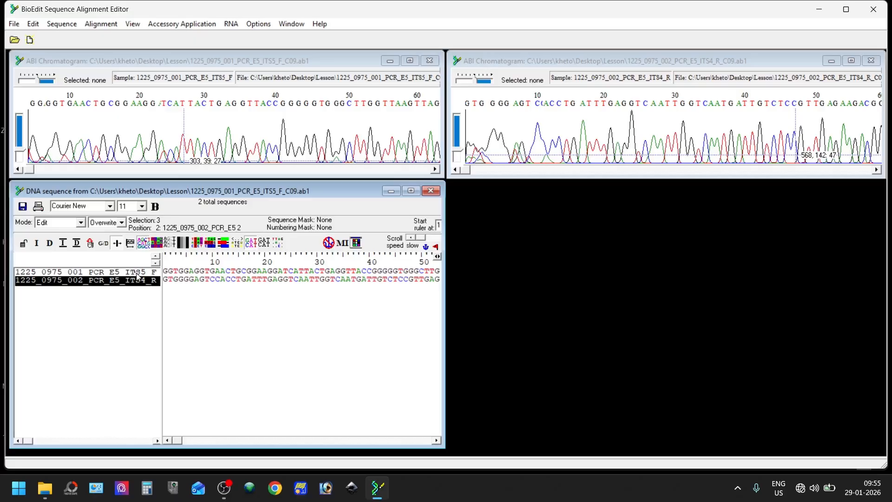
click(137, 275)
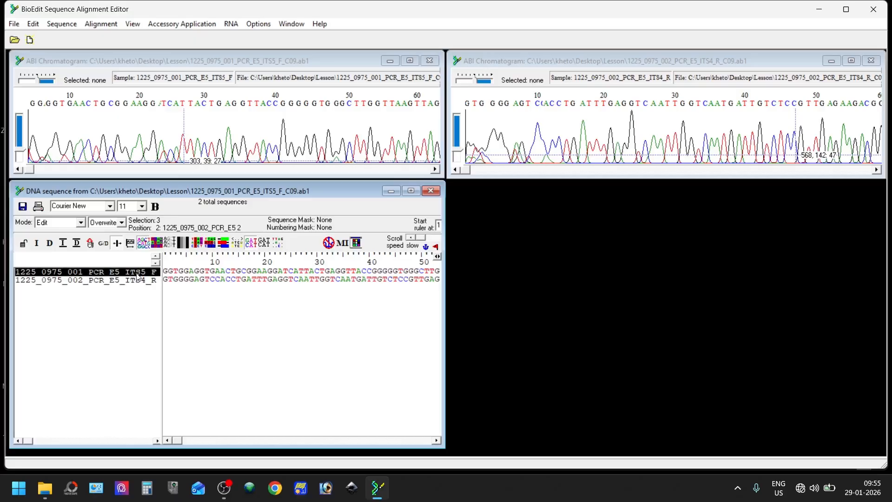
click(146, 308)
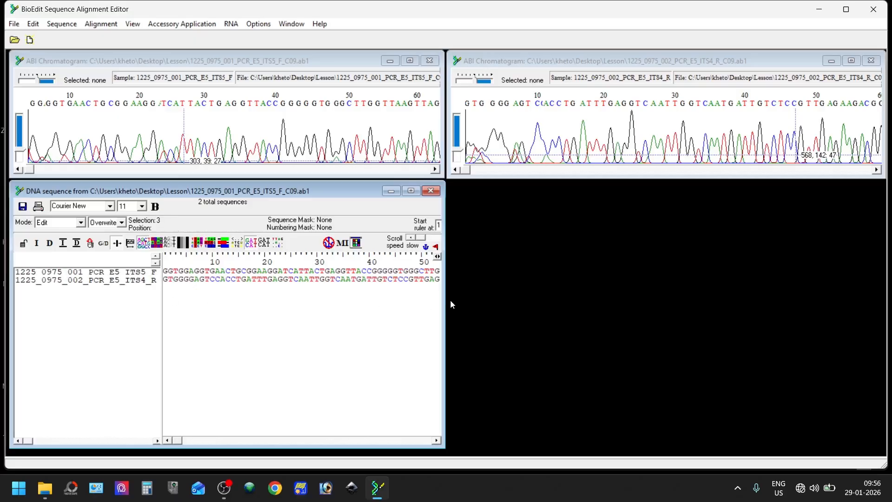
drag(443, 288, 886, 297)
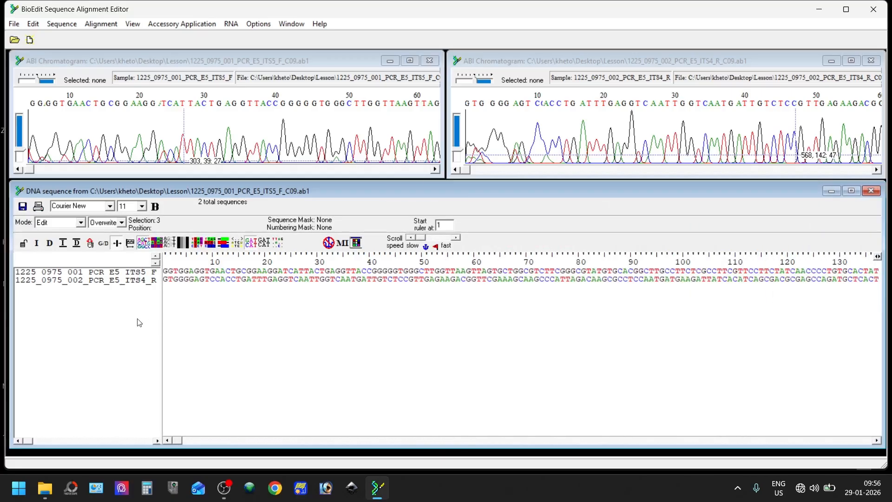
Reverse-complement the reverse sequence 1225_0975_002_PCR_E5_ITS4_R in the DNA sequence window.
click(151, 274)
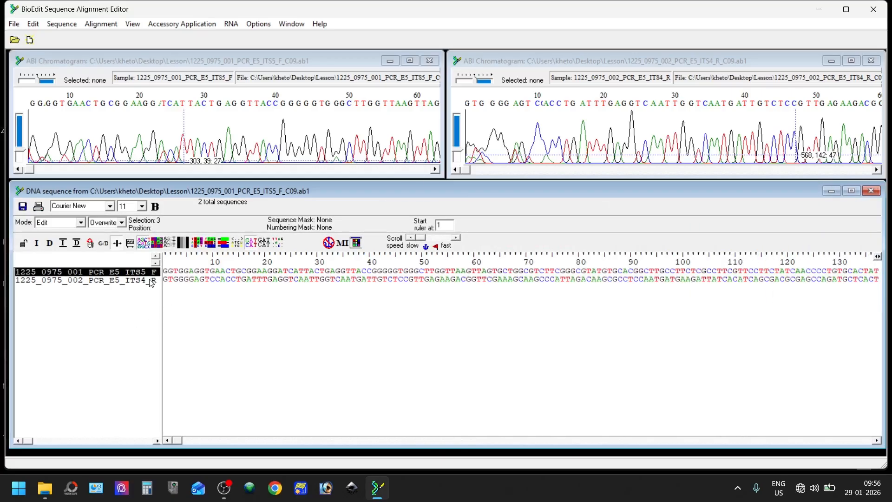
click(151, 281)
click(154, 298)
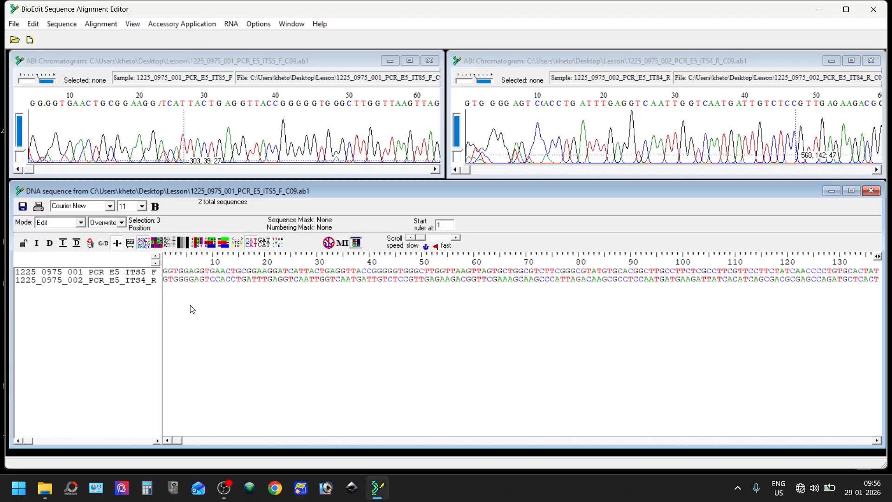
click(150, 280)
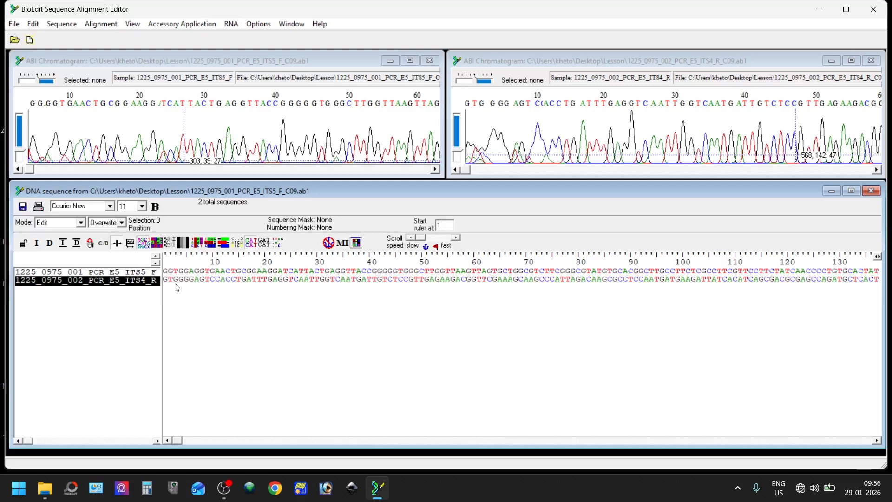
key(ctrl+shift+r)
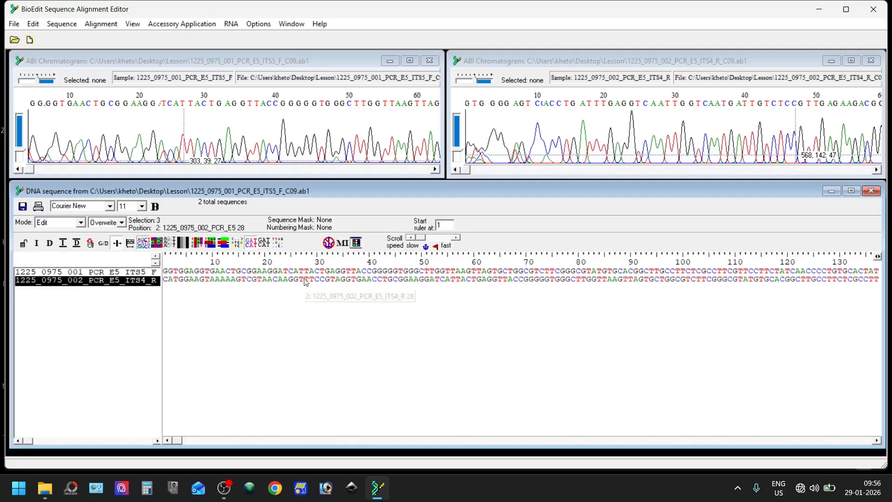
Try to run a ClustalW multiple alignment with only the reverse sequence selected.
click(142, 272)
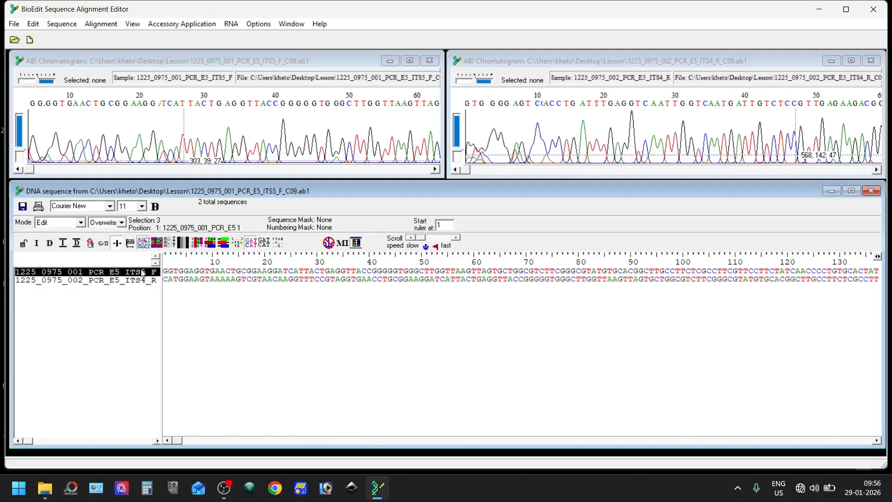
click(133, 307)
click(189, 23)
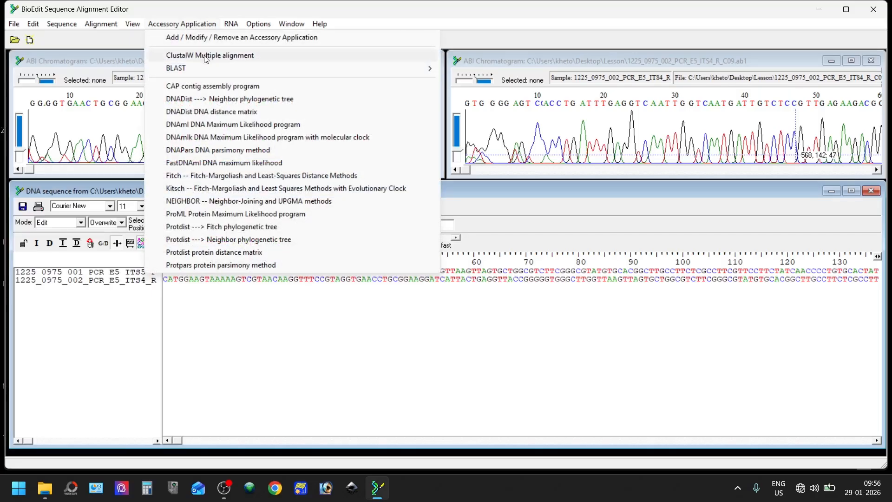
click(115, 297)
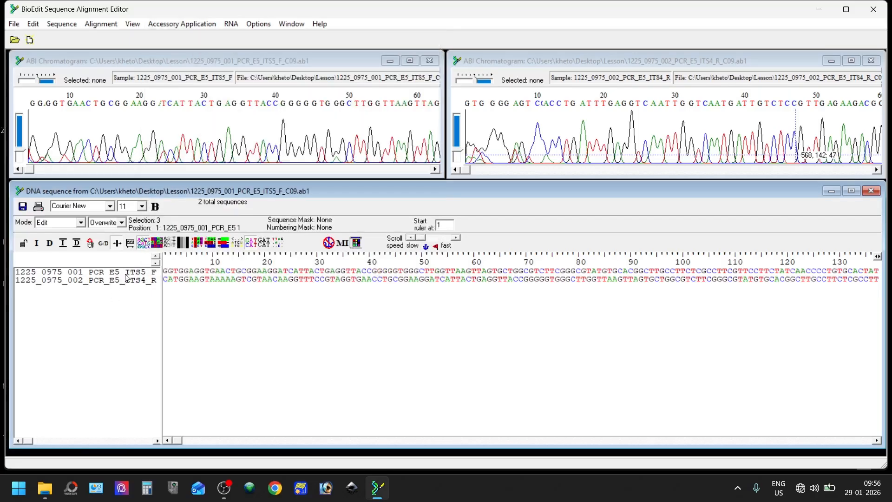
click(129, 281)
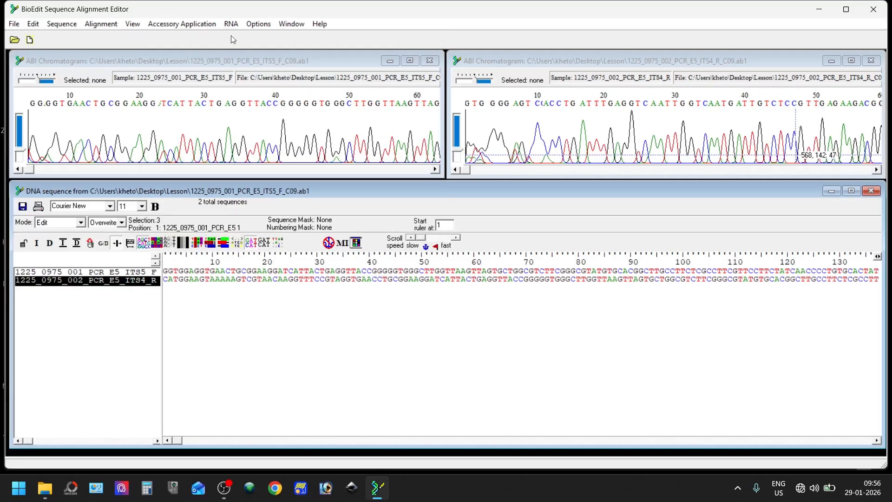
click(199, 27)
click(200, 55)
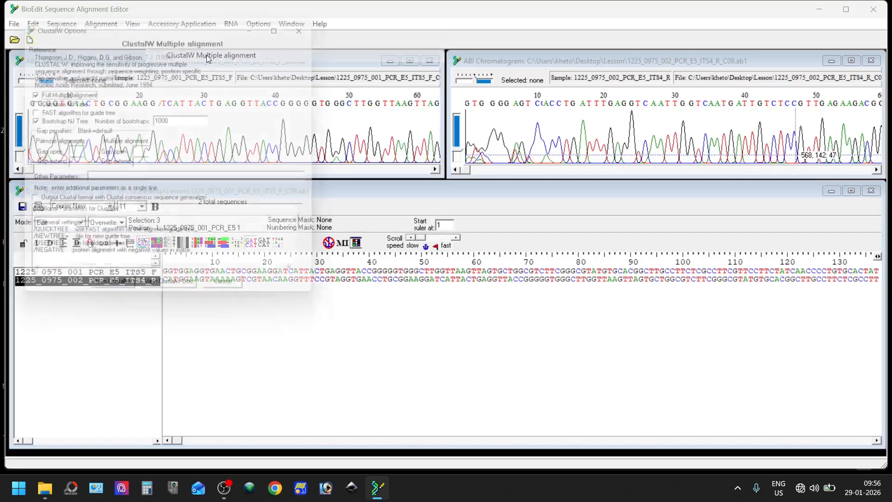
click(116, 296)
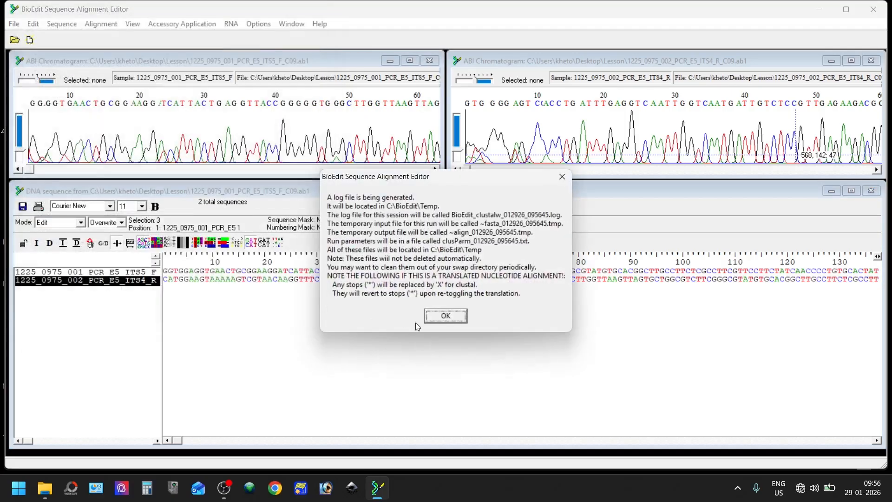
click(451, 317)
click(447, 267)
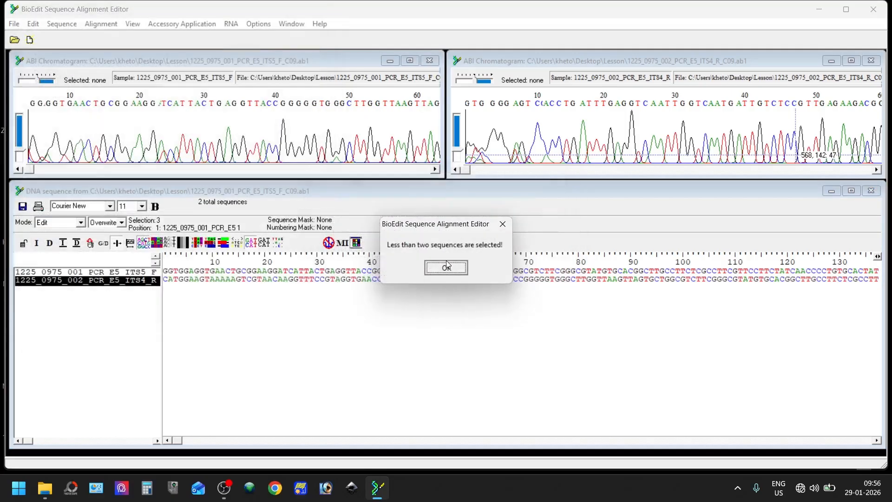
click(445, 281)
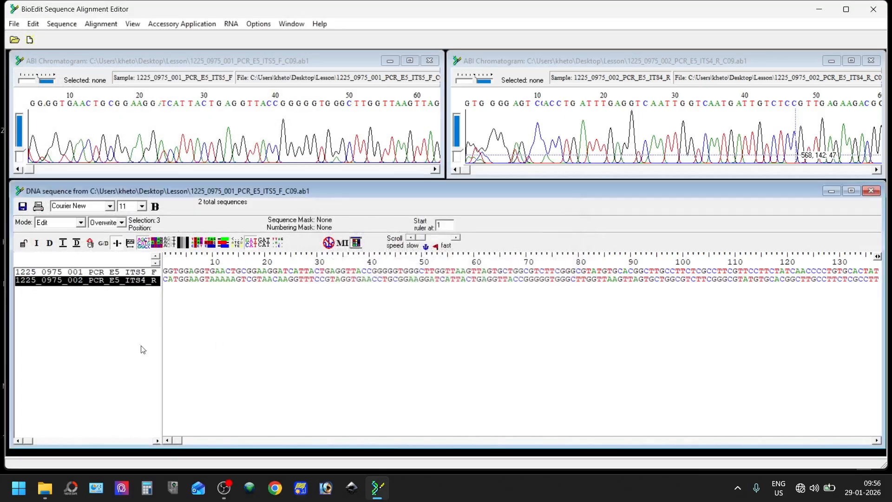
Select both the forward and reverse sequences and run a full ClustalW multiple alignment with the default options.
key(ctrl+a)
click(93, 348)
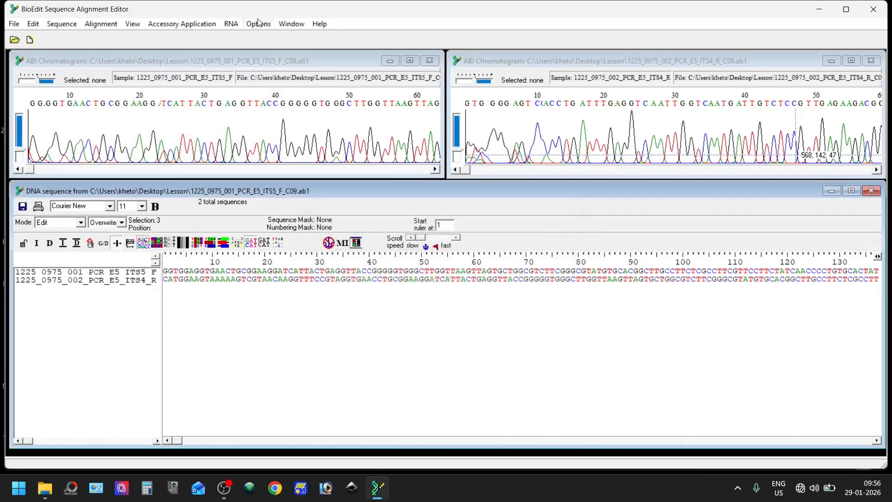
click(201, 23)
click(222, 54)
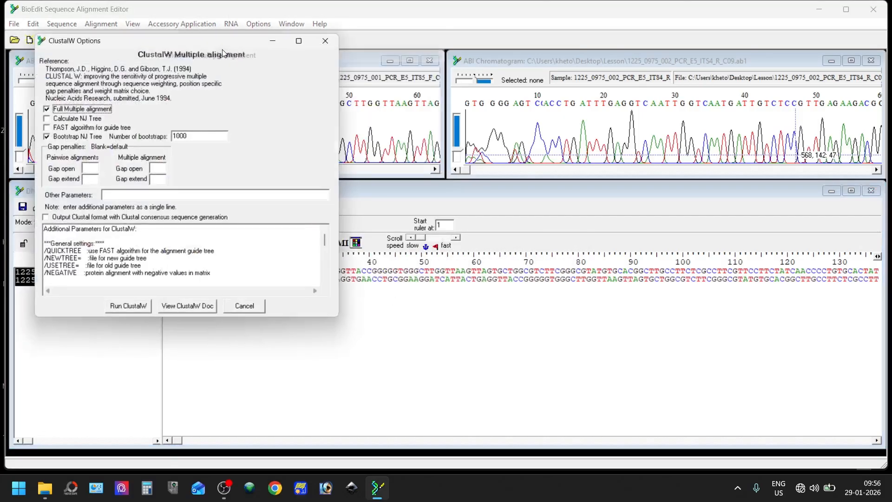
click(325, 44)
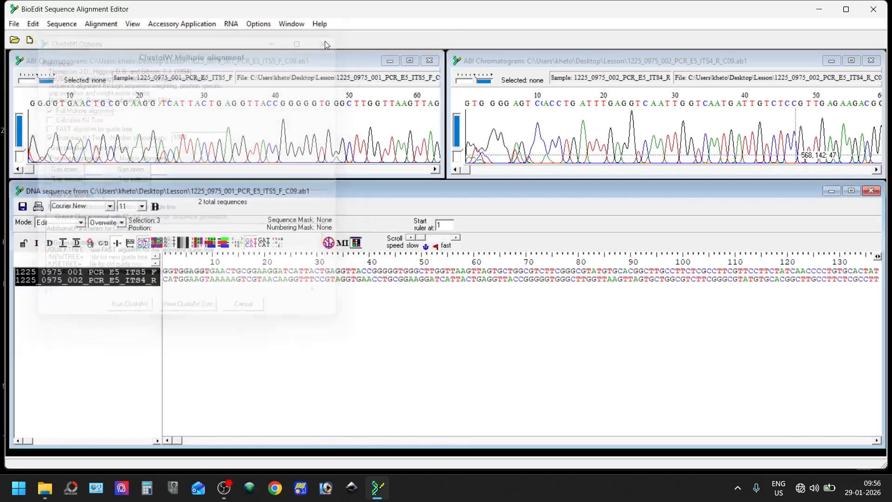
click(204, 24)
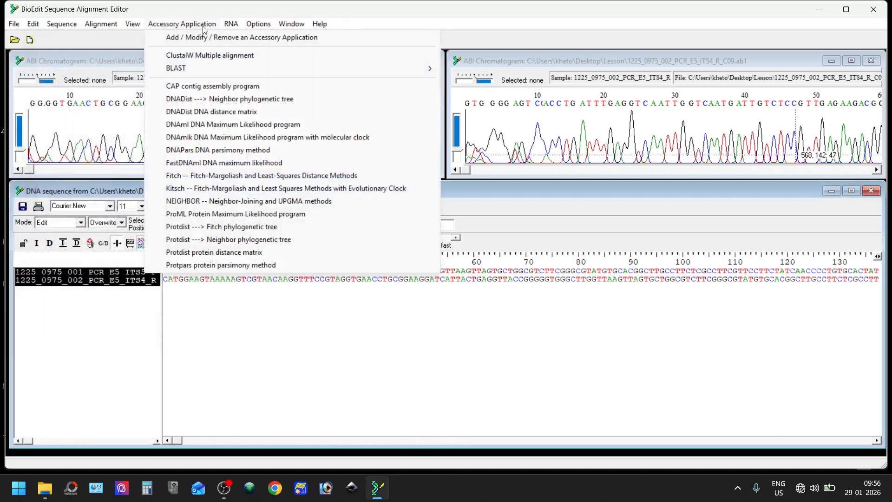
click(211, 56)
click(143, 326)
click(454, 320)
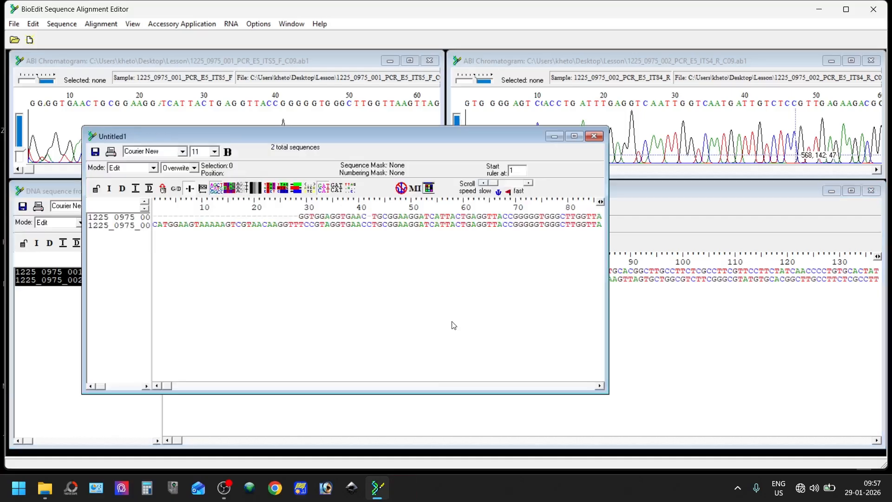
Plot identical bases as dots in the new alignment and examine both ends for gaps and mismatches.
click(352, 188)
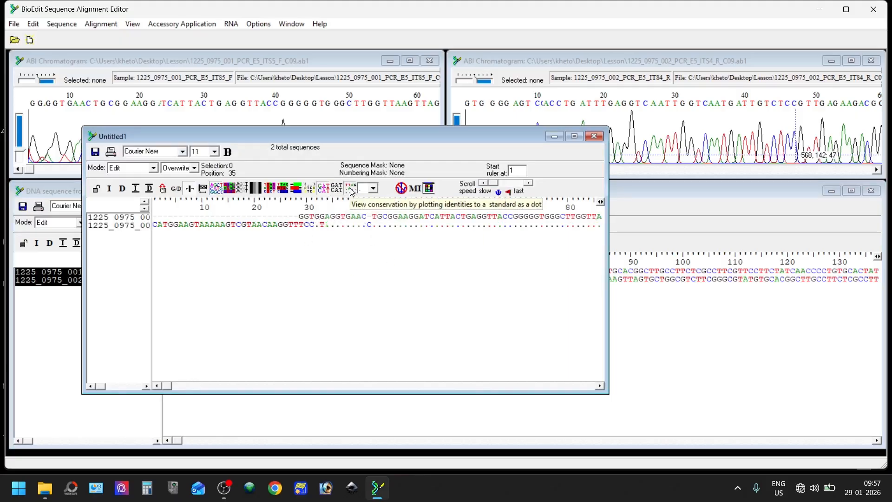
drag(173, 384, 622, 394)
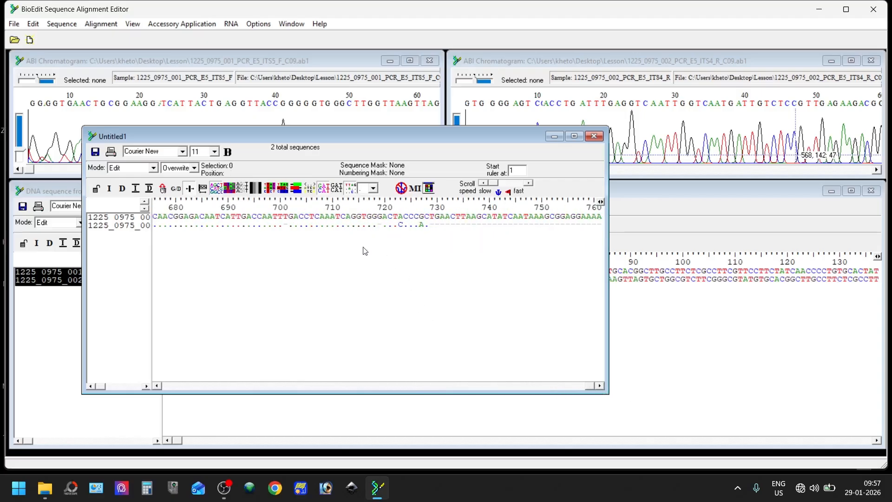
drag(590, 387, 163, 385)
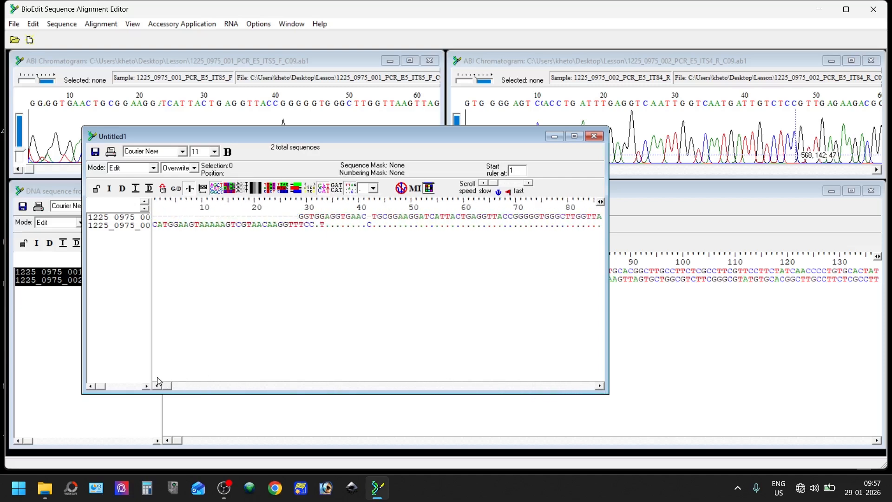
click(352, 190)
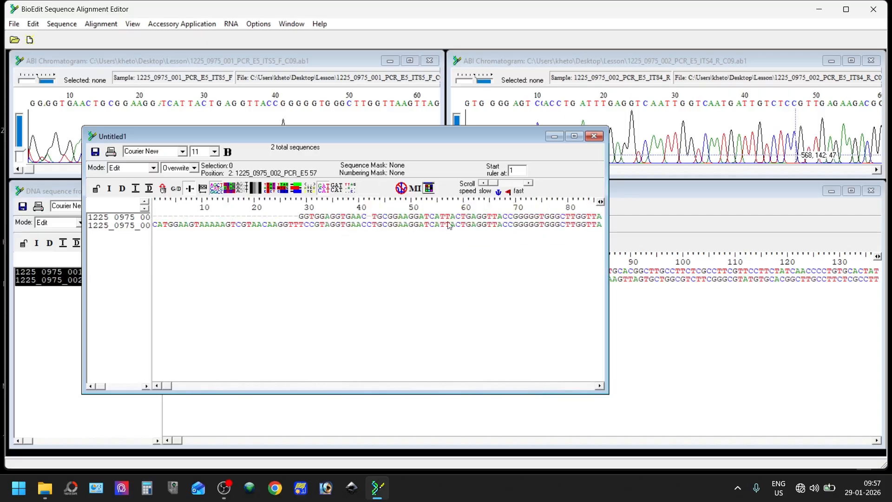
click(351, 189)
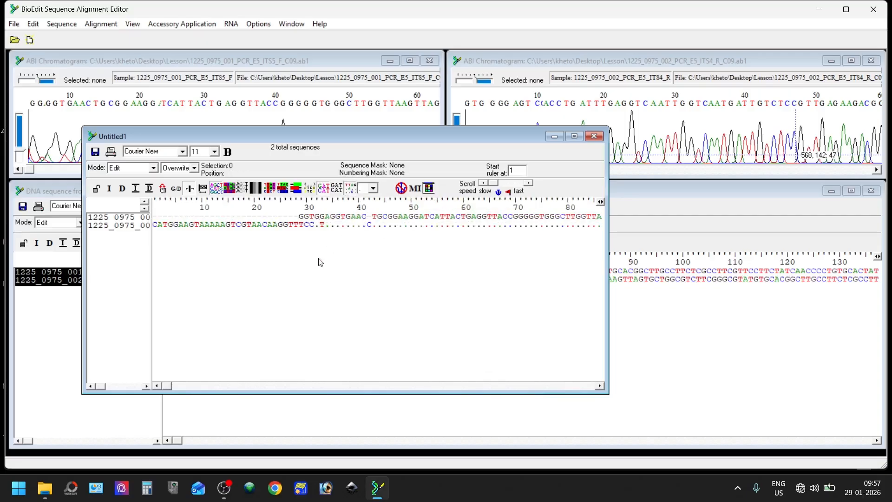
mouse_move(169, 385)
mouse_down()
mouse_move(195, 385)
mouse_move(163, 389)
mouse_up()
Delete columns 1 to 42 from both sequences at the start of the alignment.
click(373, 217)
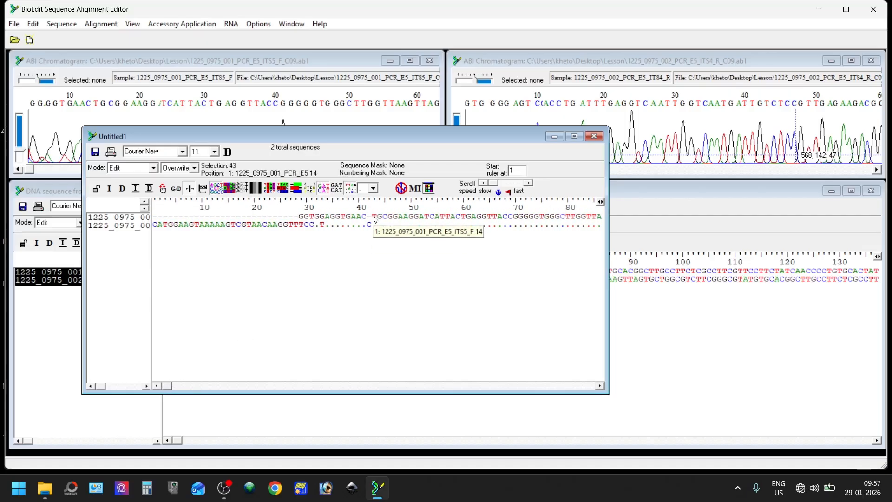
shift+click(155, 228)
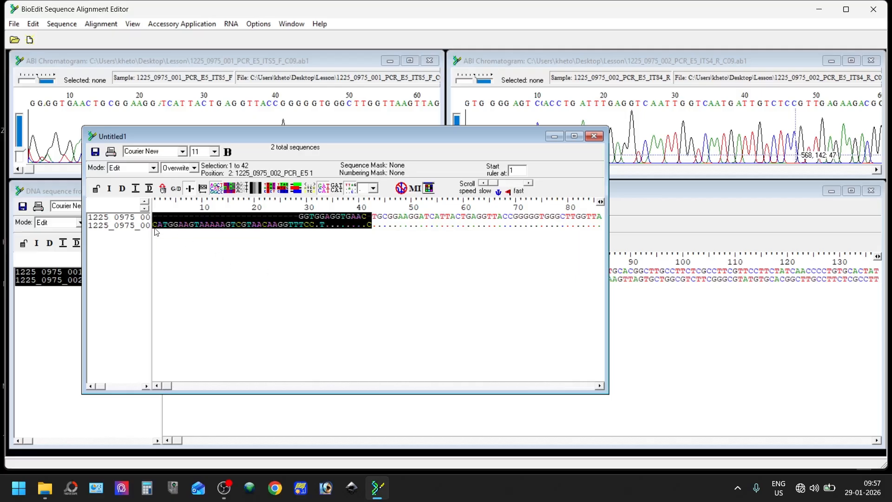
key(Delete)
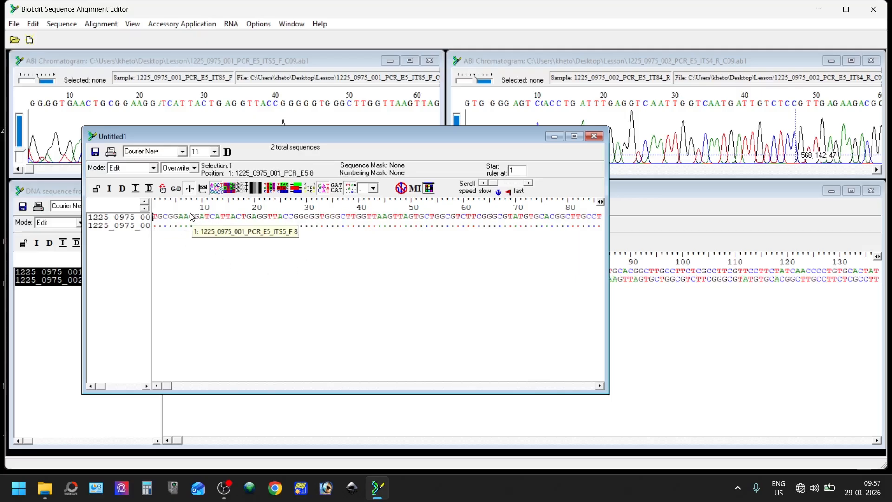
Delete columns 659 to 719 from both sequences at the end of the alignment.
drag(165, 382, 573, 390)
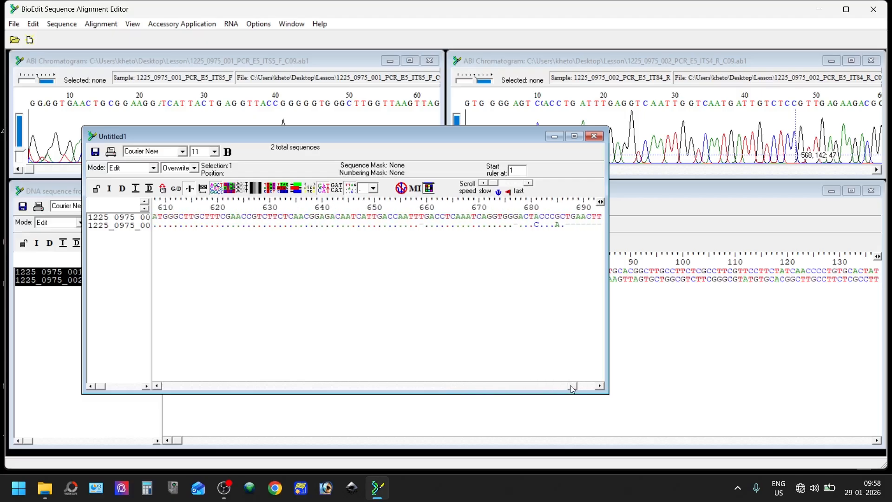
click(425, 229)
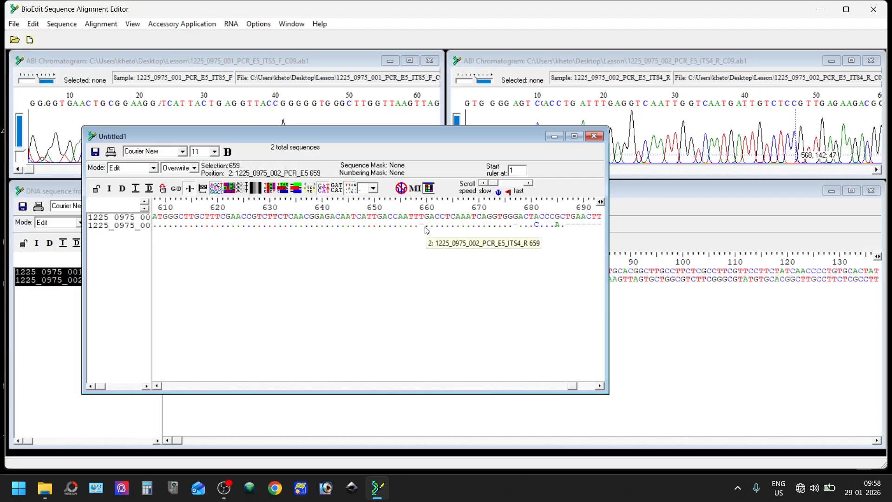
drag(573, 388, 586, 391)
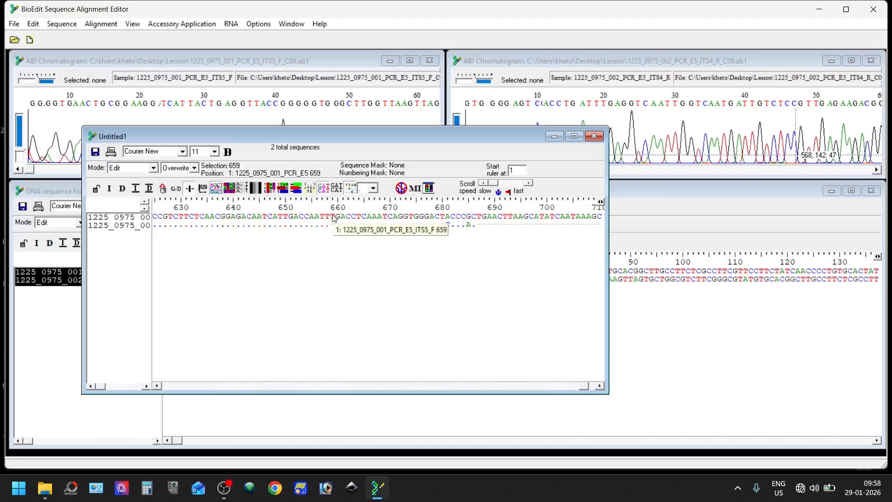
drag(586, 392, 594, 391)
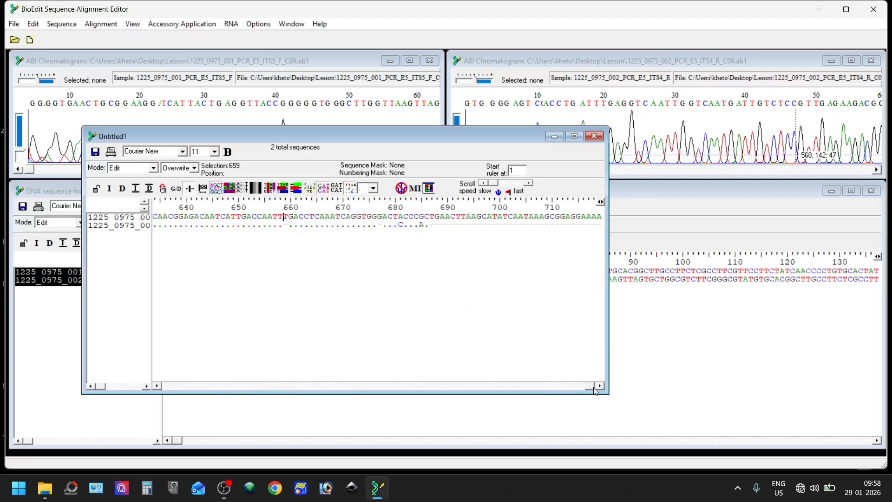
shift+click(601, 226)
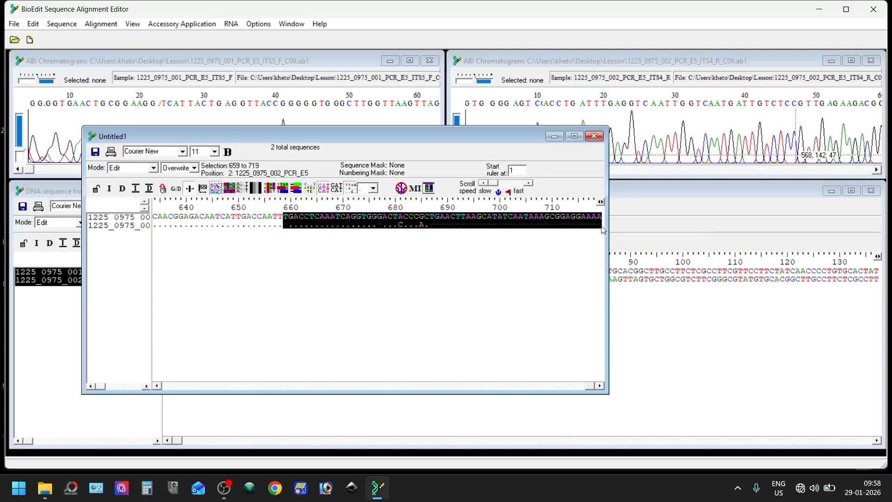
key(Delete)
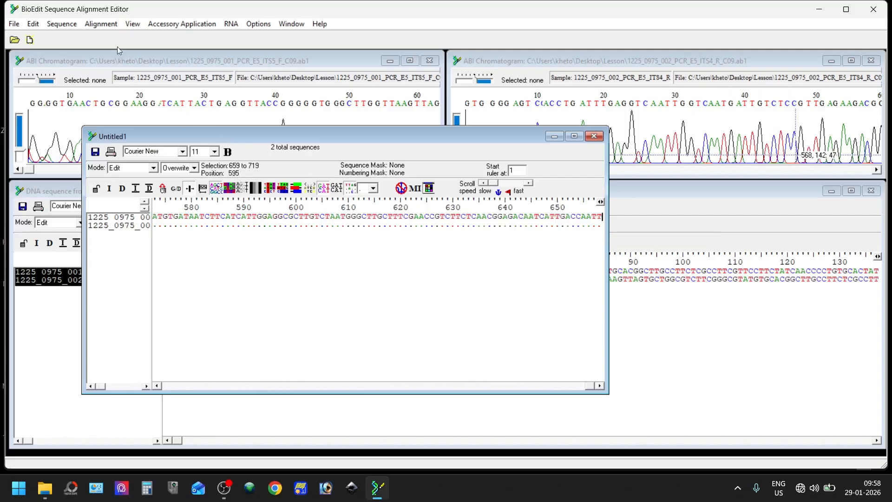
Create a consensus sequence from the trimmed alignment and show all bases as letters instead of dots.
click(101, 26)
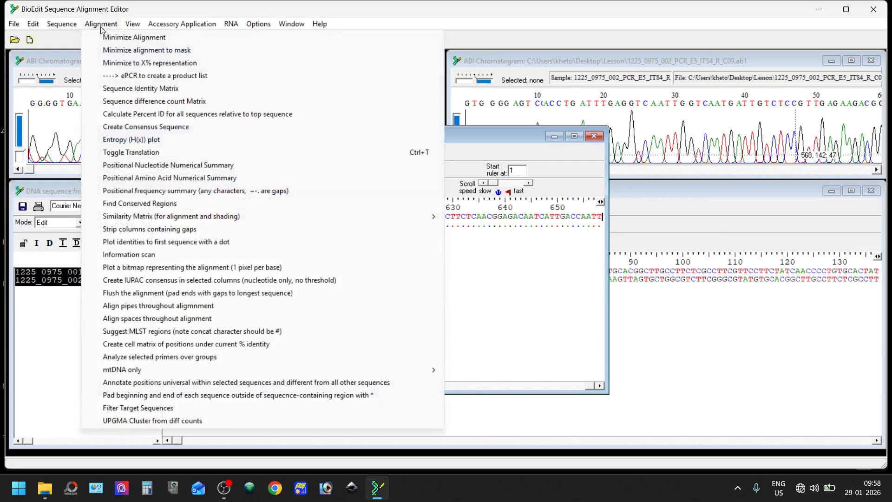
click(151, 128)
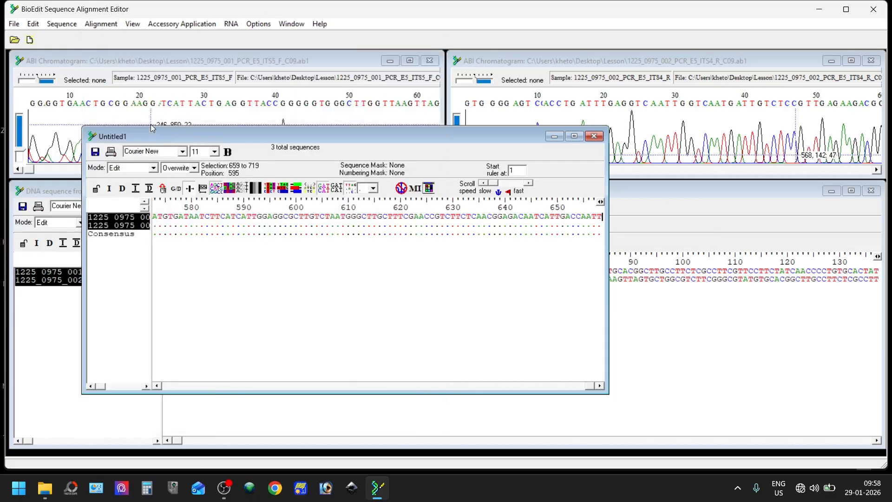
click(350, 190)
drag(589, 389, 166, 381)
click(164, 246)
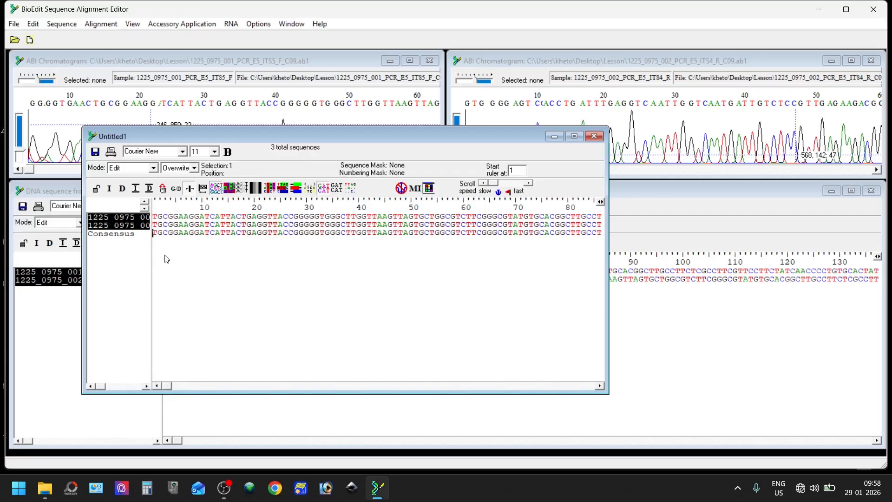
Undo the consensus creation and the trimming of the alignment ends.
key(ctrl+z)
key(ctrl+z)
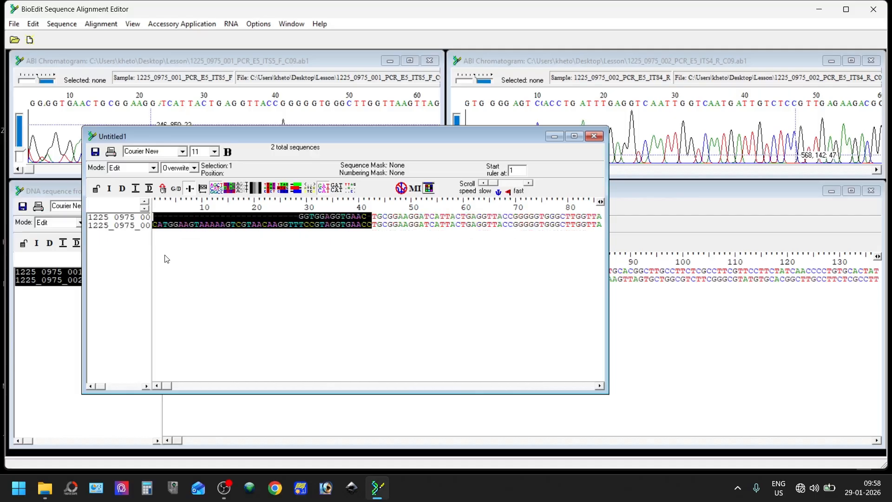
Show bases identical to the first sequence as dots instead of letters in the alignment.
click(184, 235)
click(155, 226)
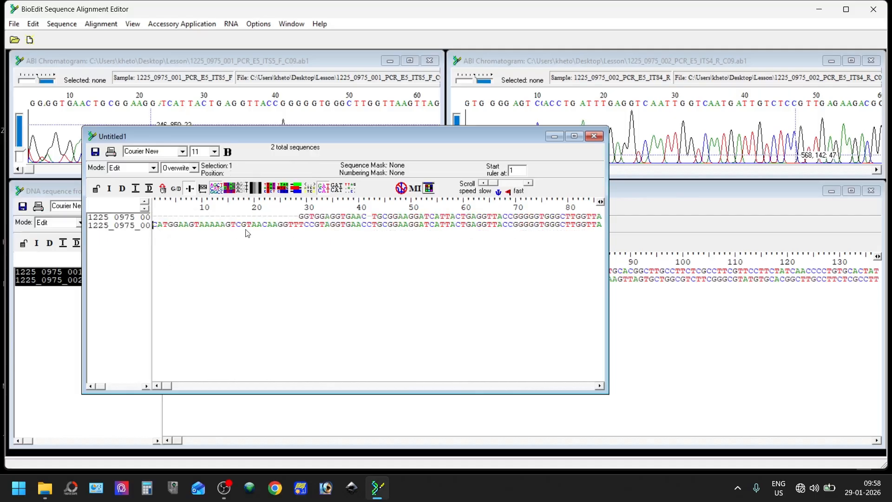
click(373, 217)
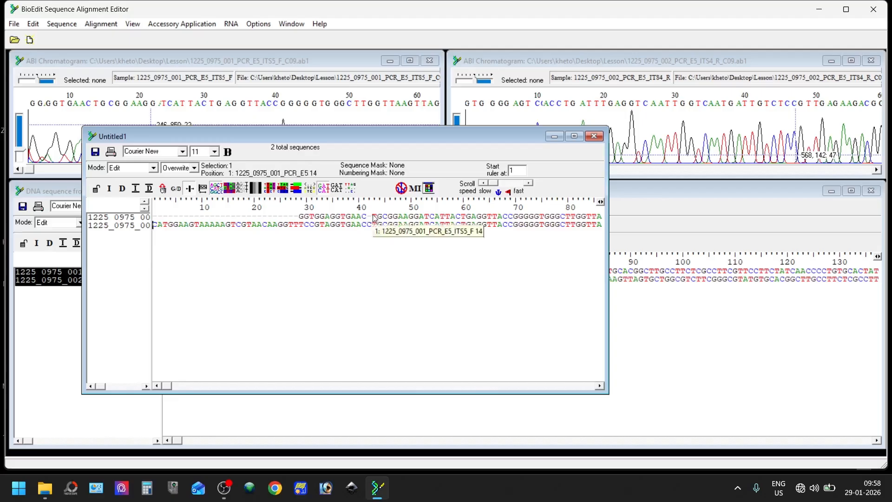
shift+click(374, 217)
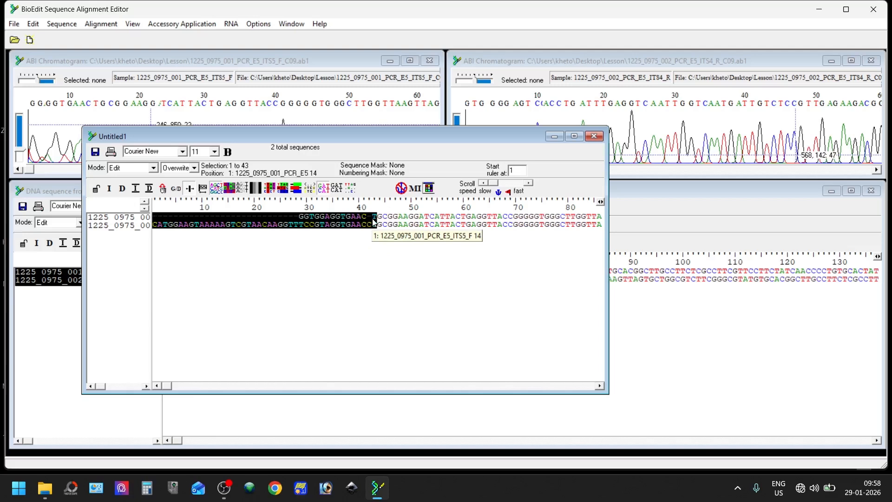
click(351, 188)
Delete columns 1 to 42 from both sequences at the start of the alignment.
click(374, 218)
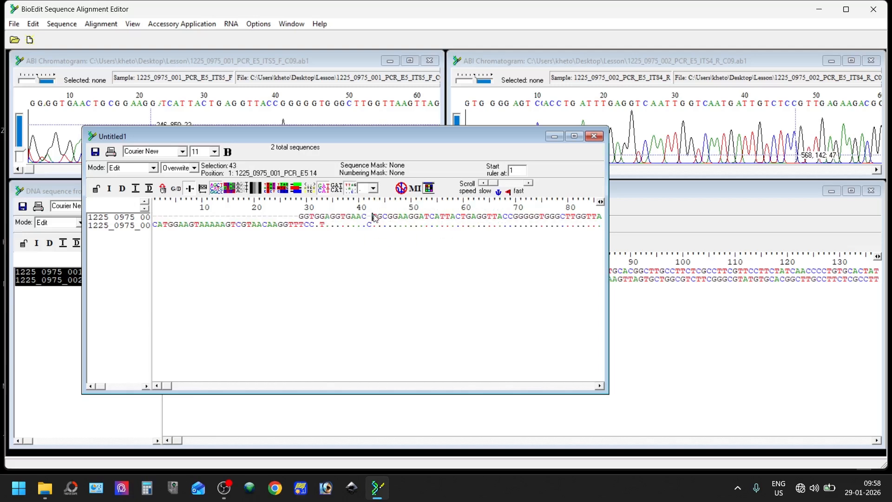
shift+click(155, 228)
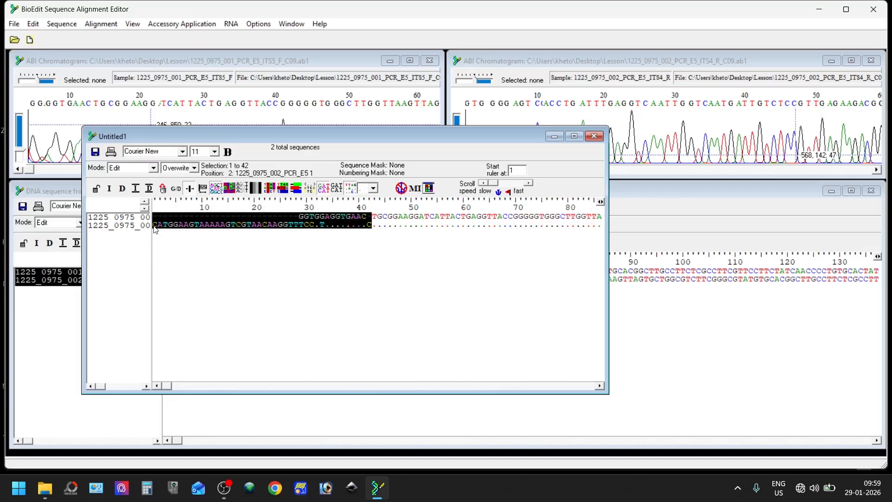
click(372, 222)
click(372, 222)
shift+click(157, 230)
key(Delete)
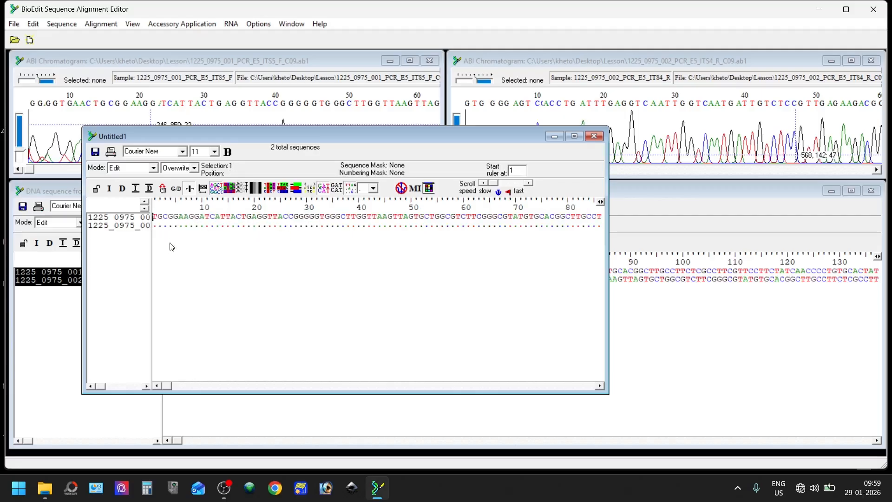
click(124, 169)
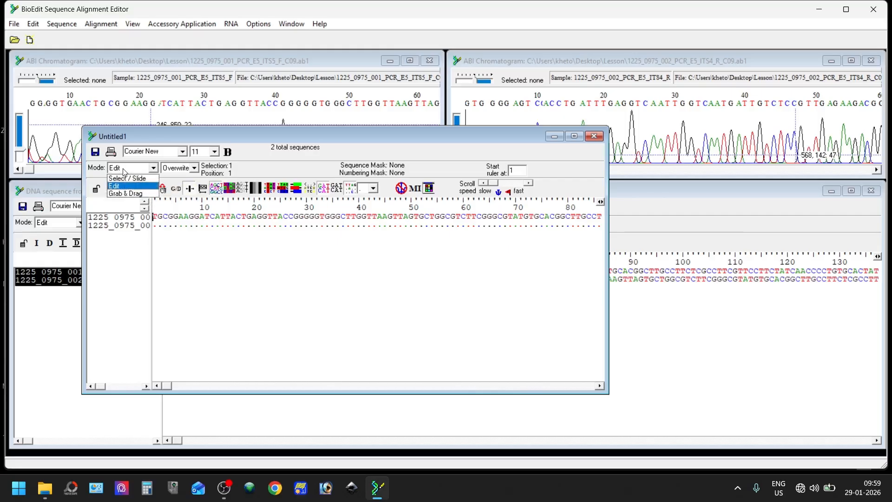
click(130, 181)
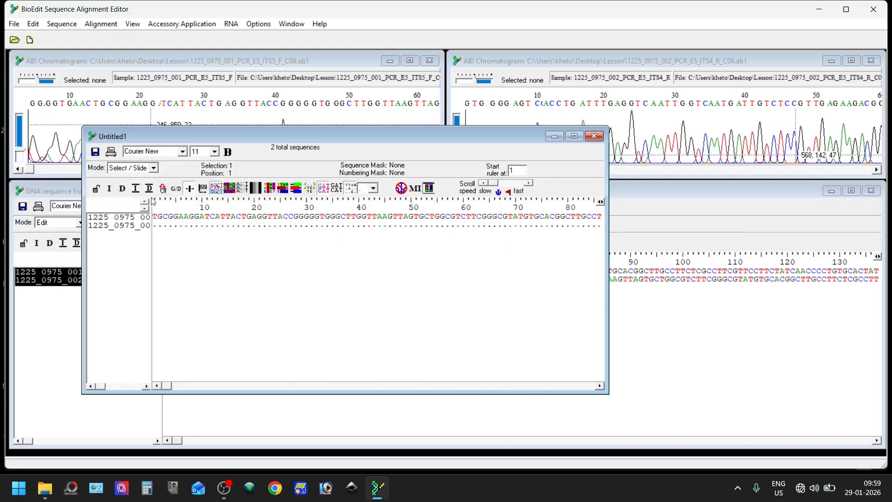
click(151, 169)
click(116, 185)
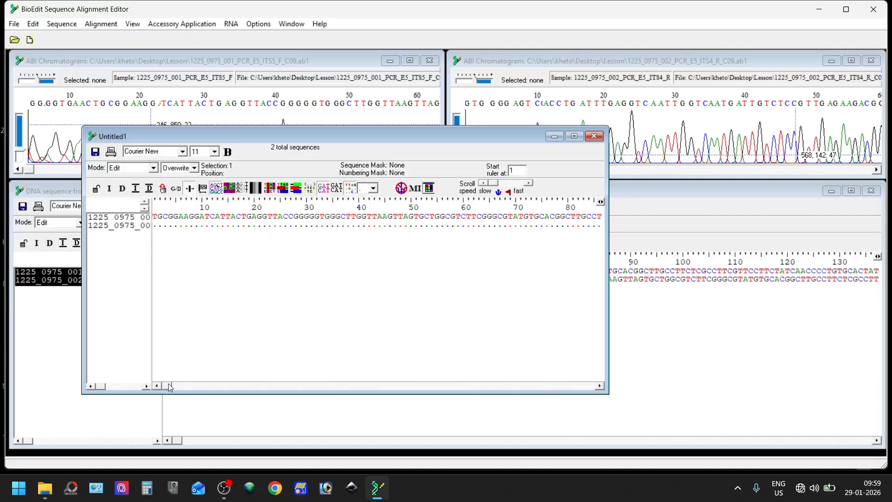
Delete columns 659 to 719 from both sequences at the end of the alignment.
drag(168, 383, 627, 388)
drag(170, 387, 597, 366)
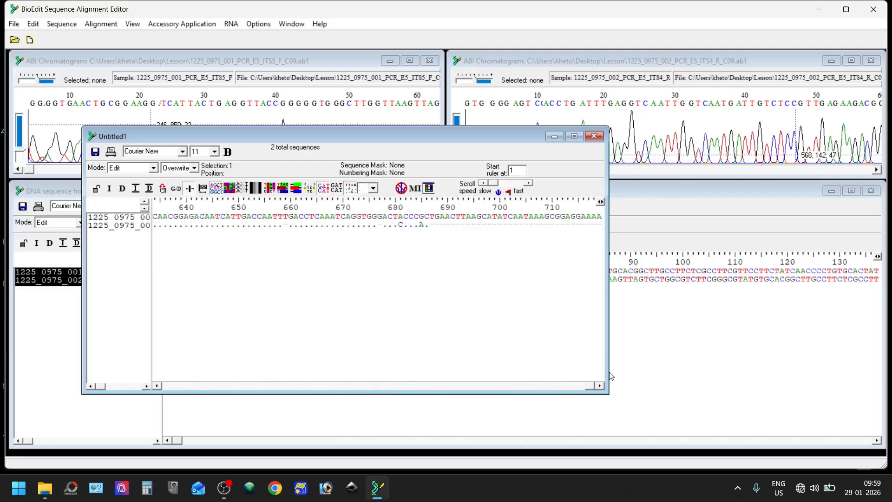
click(284, 226)
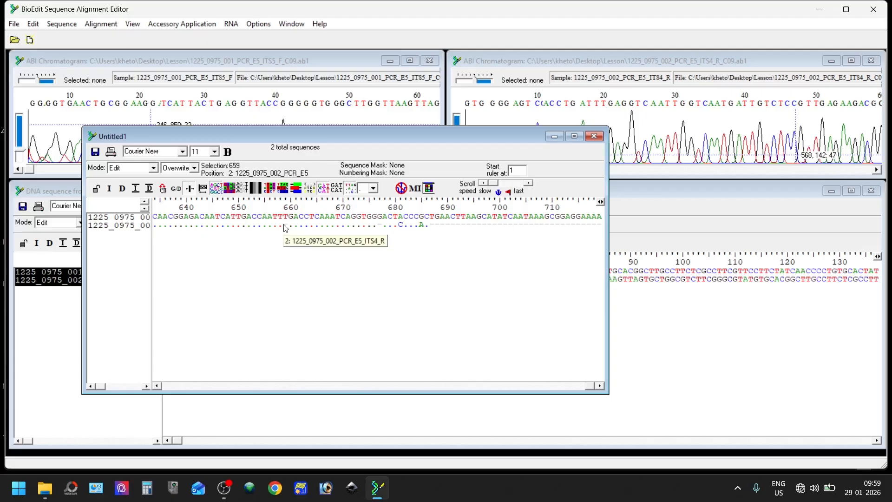
click(283, 226)
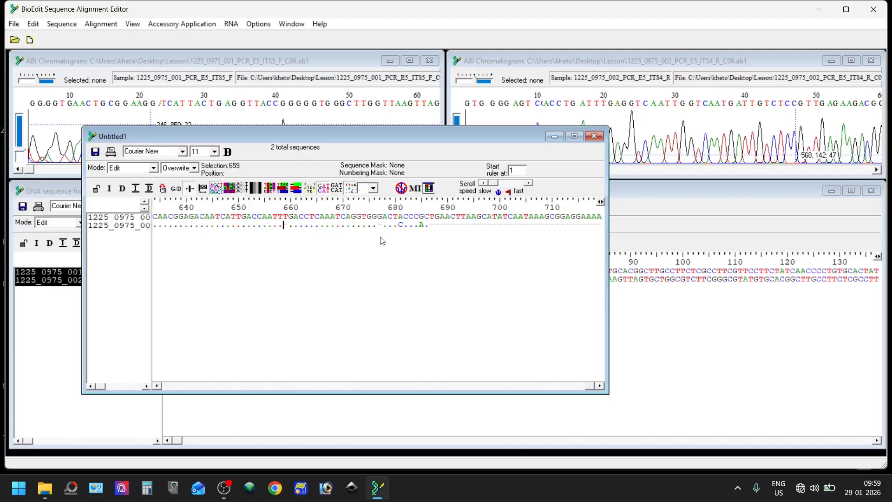
shift+click(600, 221)
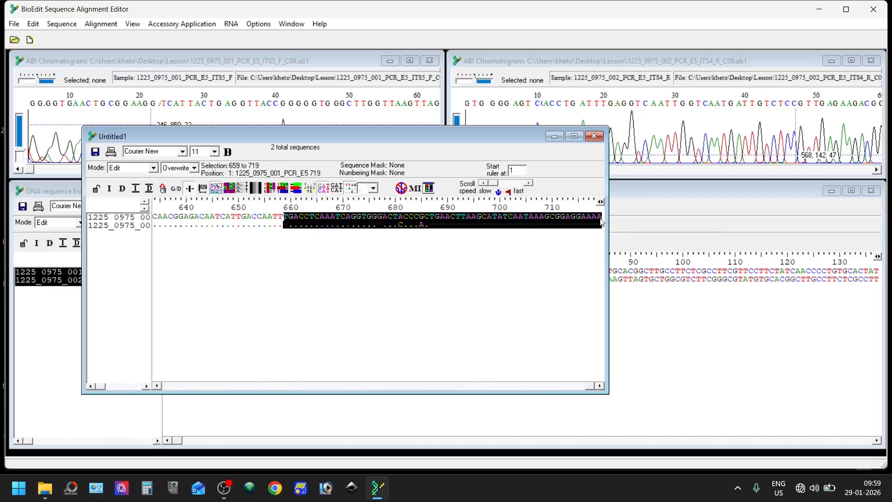
key(Delete)
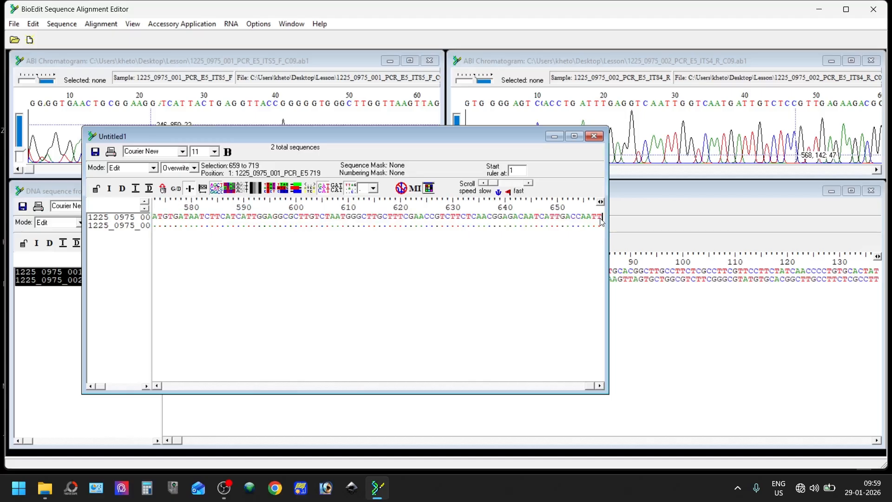
Run a full ClustalW multiple alignment with 1000 bootstraps on the two trimmed sequences.
click(184, 27)
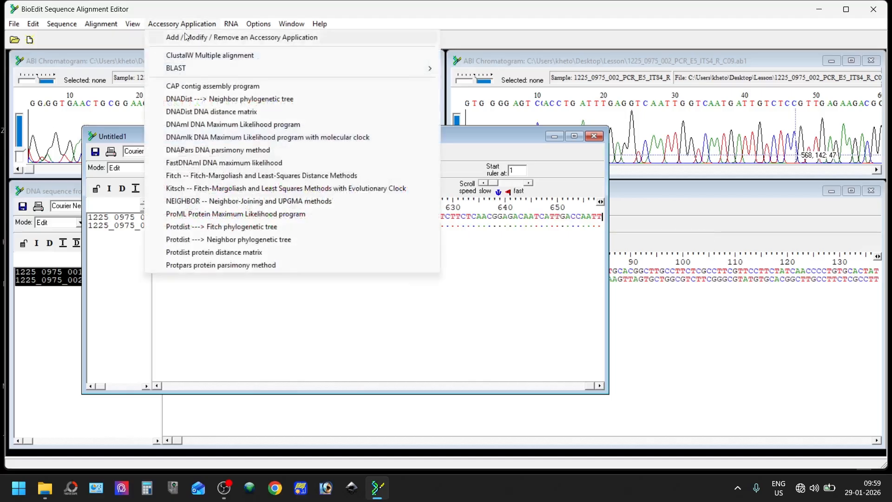
mouse_move(97, 27)
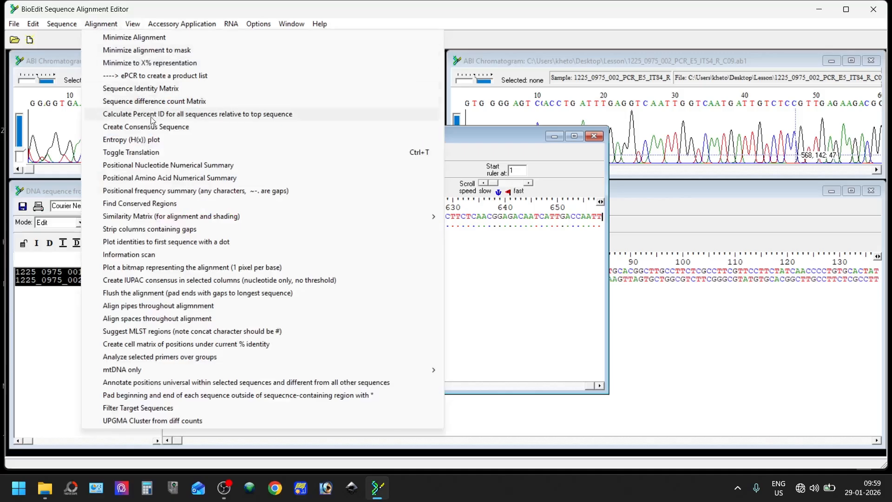
click(145, 127)
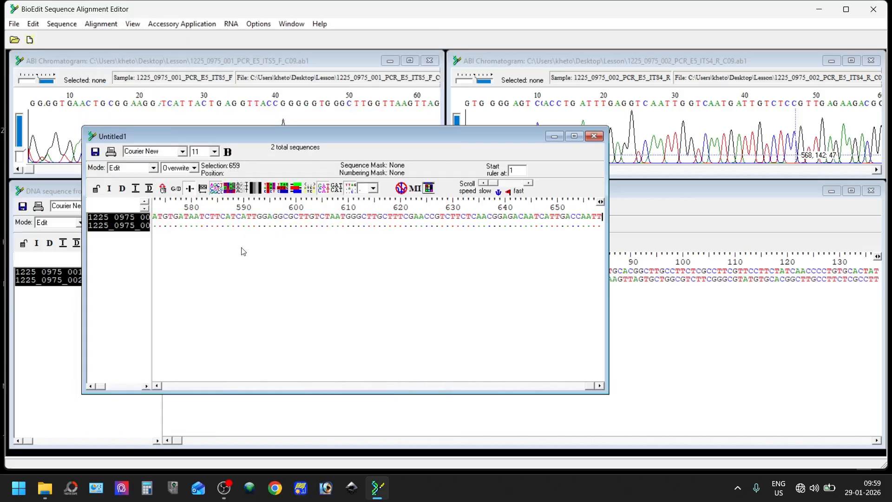
click(168, 24)
click(186, 55)
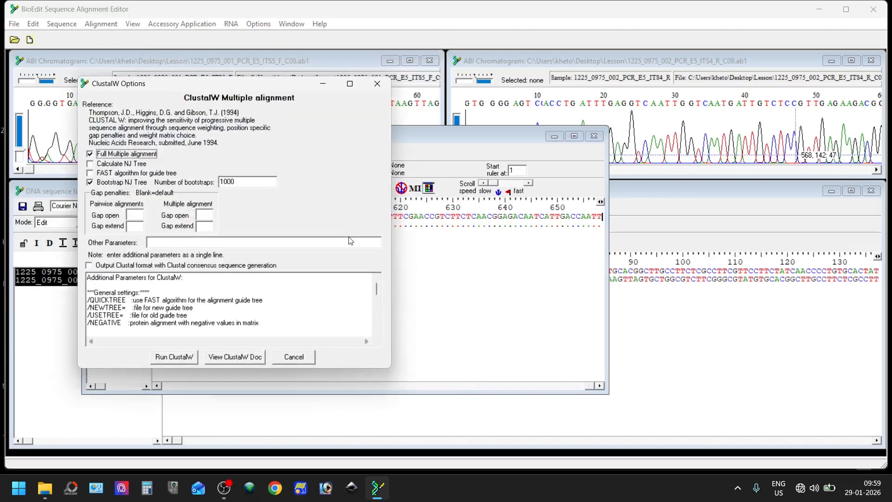
click(191, 355)
click(444, 317)
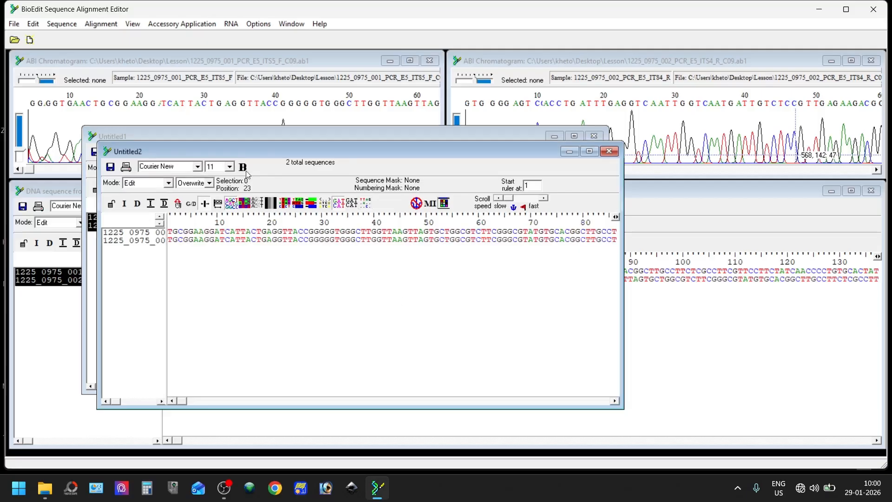
Create a consensus sequence from the new alignment and show bases identical to the first sequence as dots.
click(101, 24)
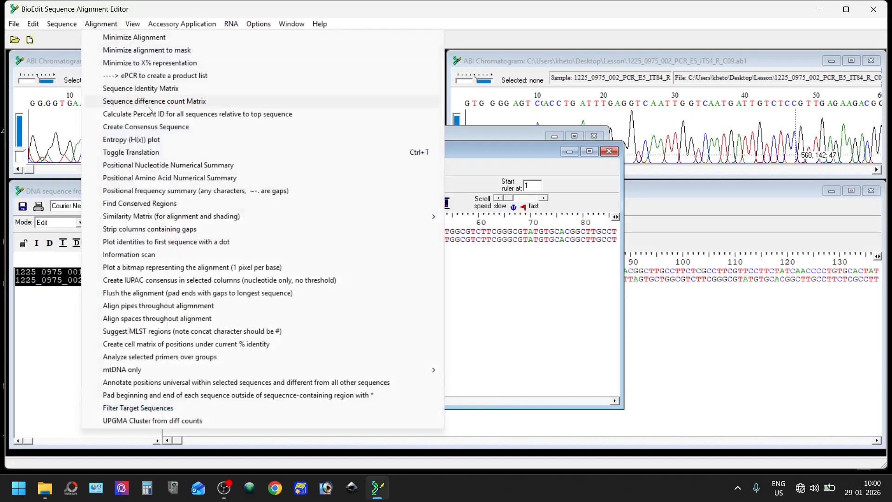
click(148, 127)
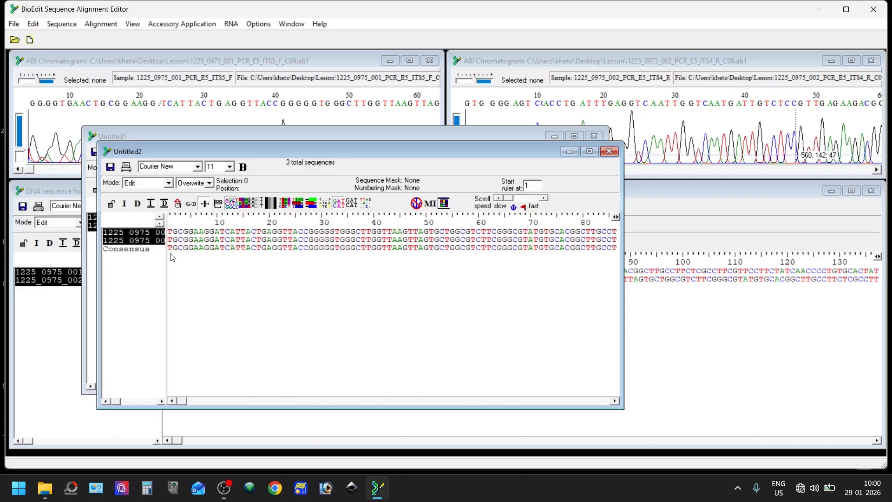
mouse_move(185, 399)
mouse_down()
mouse_move(617, 400)
mouse_move(285, 408)
mouse_move(181, 401)
mouse_move(608, 411)
mouse_move(172, 400)
mouse_up()
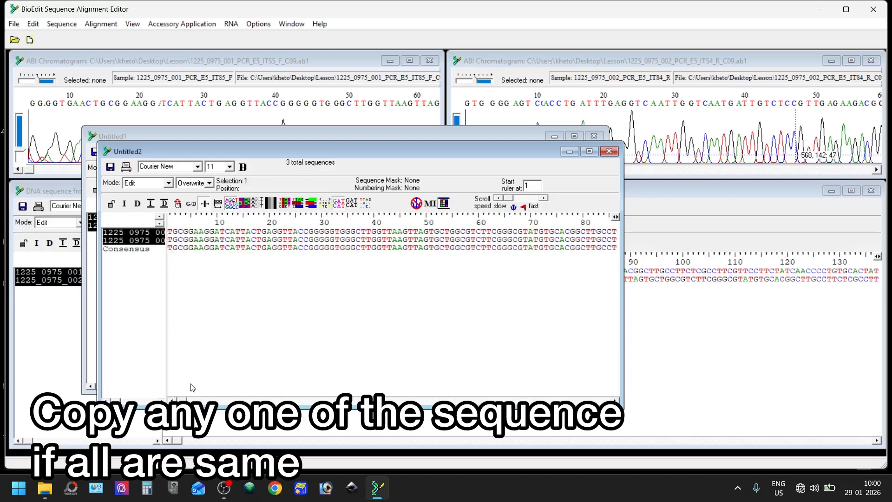
drag(180, 400, 536, 405)
click(366, 203)
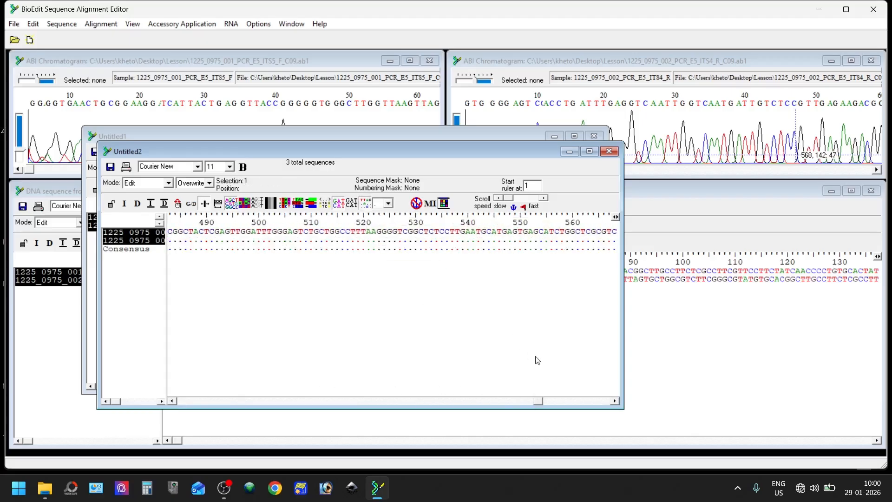
Copy the entire first sequence of the new alignment, from column 1 to its last base.
drag(537, 402, 167, 401)
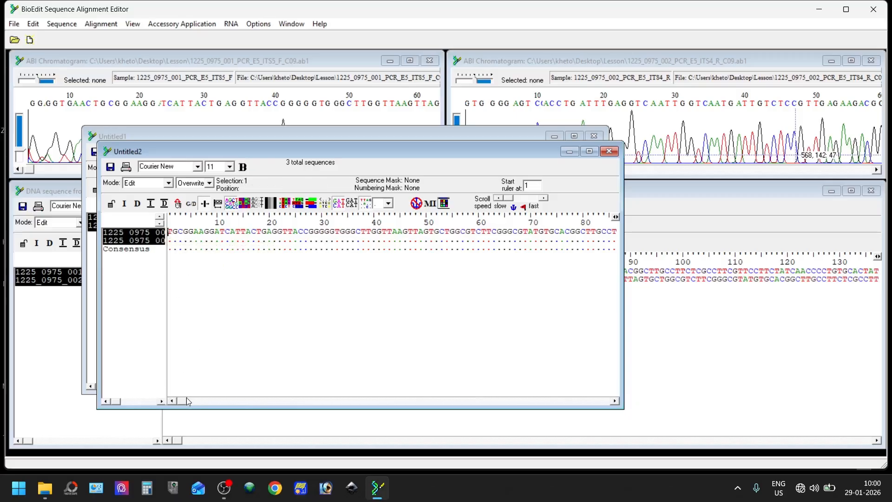
drag(185, 401, 606, 402)
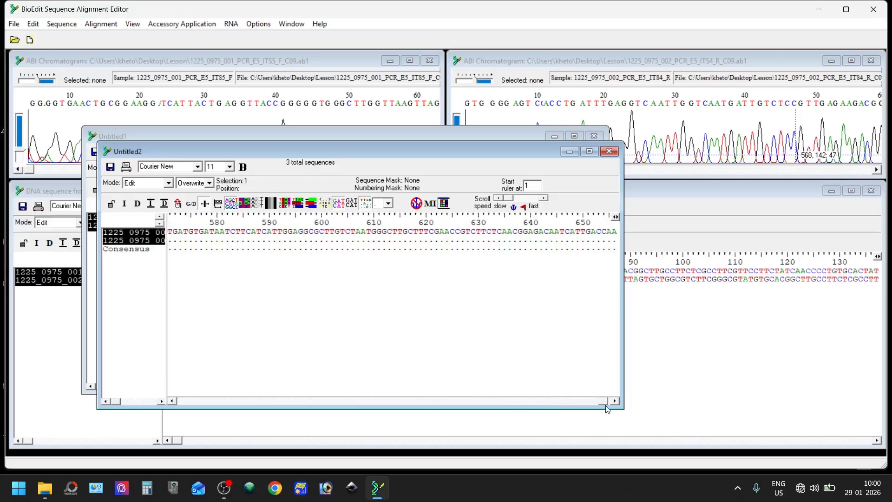
shift+click(619, 236)
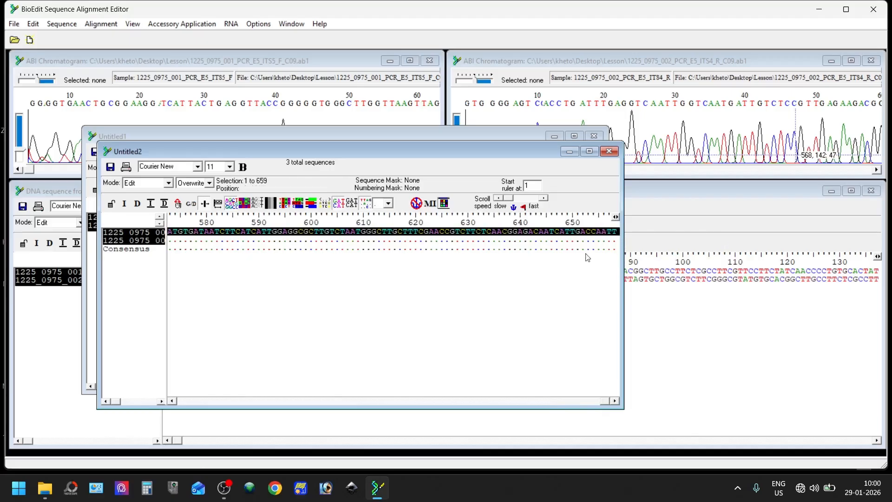
Switch to File Explorer and create a text document named ITS in the Lesson folder.
mouse_move(46, 487)
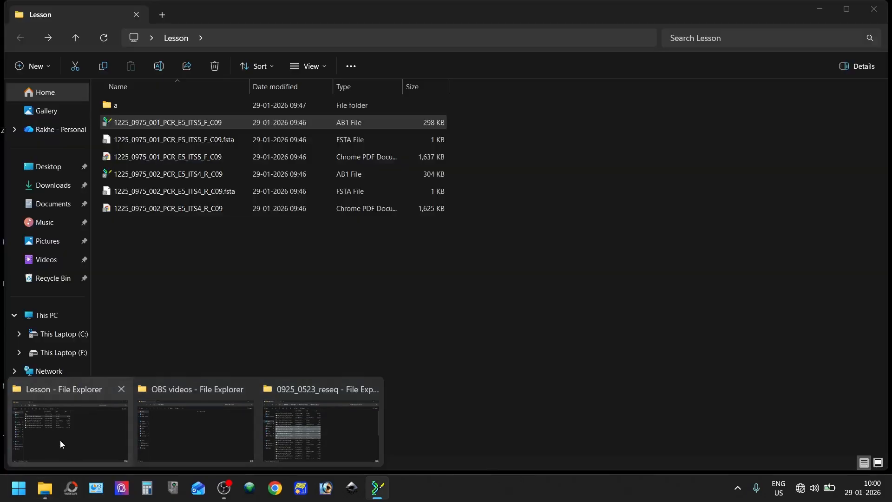
click(60, 439)
right_click(193, 316)
mouse_move(266, 288)
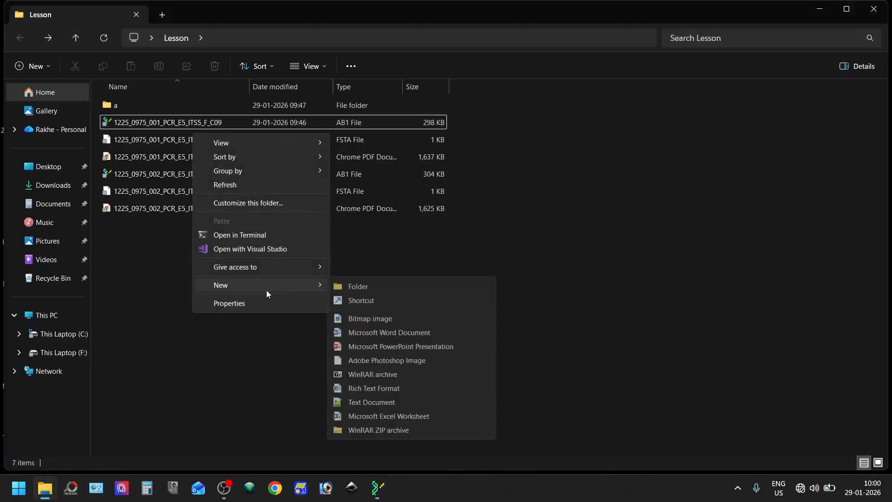
click(389, 399)
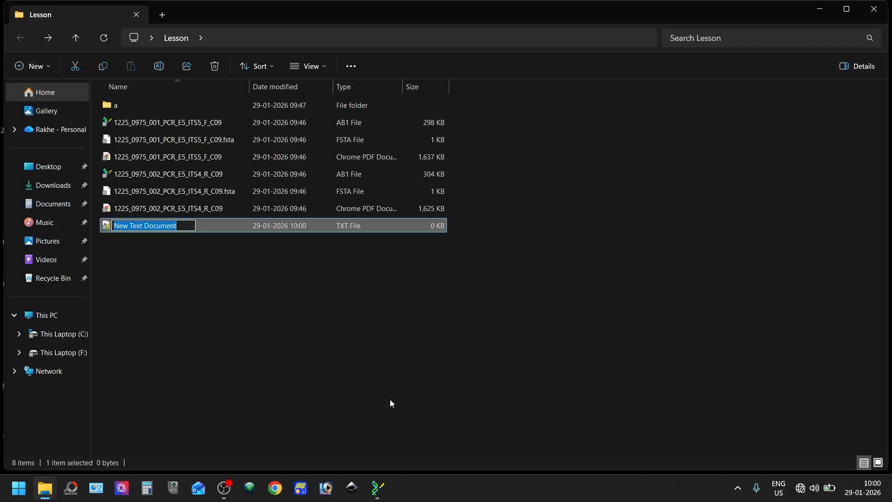
text(ITS)
key(Return)
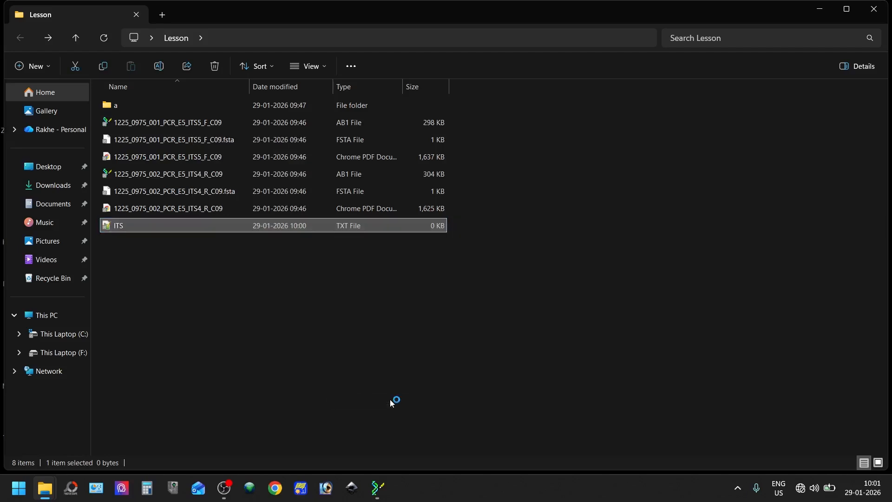
Open ITS.txt in Notepad++, paste the copied sequence and add a separate line with ">" above it.
text(TGCGGAAGGATCATTACTGAGGTTACCGGGGTGGGCTTGGTTAAGTTAGTGCTGGCGTCTTCGGGCGTATGTGCACGGCTTGCCTTCTCGCCTTCGTTCCTTCTATCAACCCCTGTGCACTATATTAGGATTAGAGAGAAGCGCGGCGTTAAGGGATTAGCGTACTAGTTGTGGGTCCGCCCGGAACGAAACGTTAATCTCTGATCGGCGTCGCGTGGTACCTCGACGTCCTTCTTAACCACAAACCACTATACATGTCTTGTCAGAATGTTCAGTCCCTAGTTGGACGCTAAATTTAATACAACTTTCAACAACGGATCTCTTGGCTCTCGCATCGATGAAGAACGCAGCGAAATGCGATAAGTAATGTGAATTGCAGAATTCAGTGAATCATCGAATCTTTGAACGCACCTTGCGCCCTTTGGTATTCCGAAGGGCACGCCTGTTTGAGTGTCATGTTCATCTCAACTCAATAGCTTTGCGGCTACTCGAGTTGGATTTGGGAGTCTGCTGGCCTTTAAGGGGTCGGCTCTCCTTGAATGCATGAGTGAGCATCTGGCTCGCGTCGCTGATGTGATAATCTTCATCATTGGAGGCGCTTGTCTAATGGGCTTGCTTTCGAACCGTCTTCTCAACGGAGACAATCATTGACCAATT)
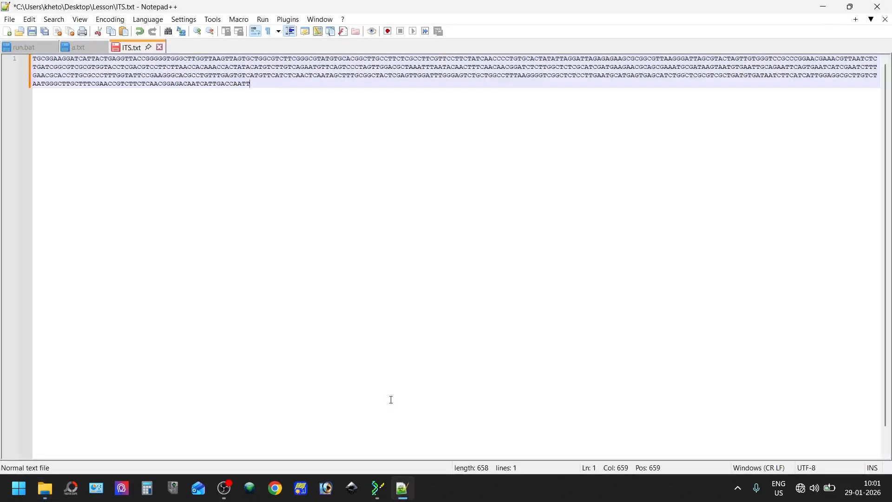
click(33, 59)
text(>)
key(Return)
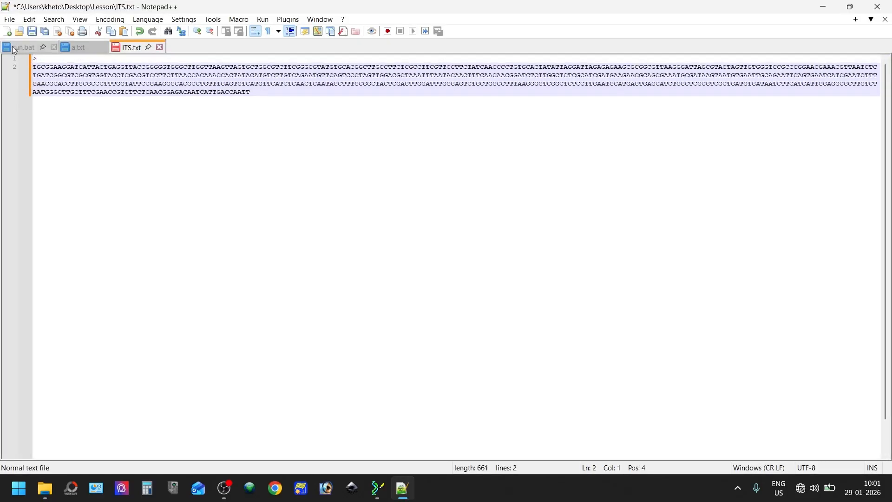
Complete the FASTA header as ">Hymenochaete ARFR200 ITS" and save the file.
click(51, 58)
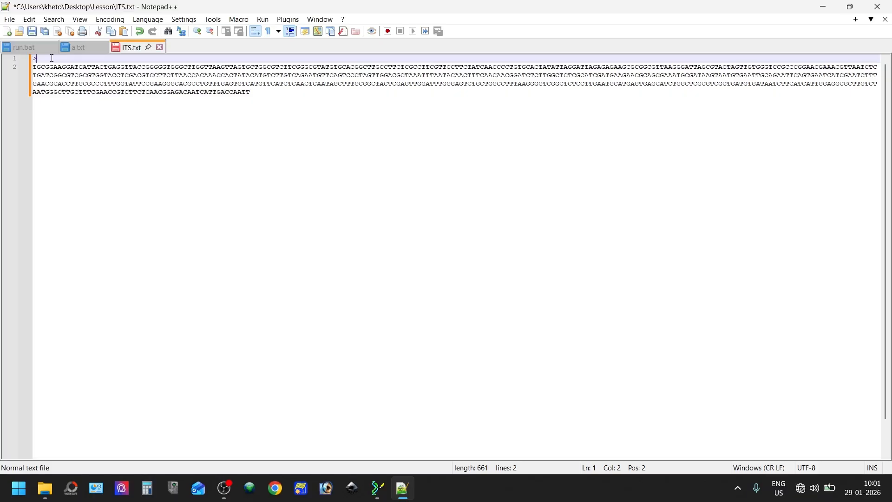
text(ymenochaete ITS)
double_click(97, 59)
text(ARFR200 ITS)
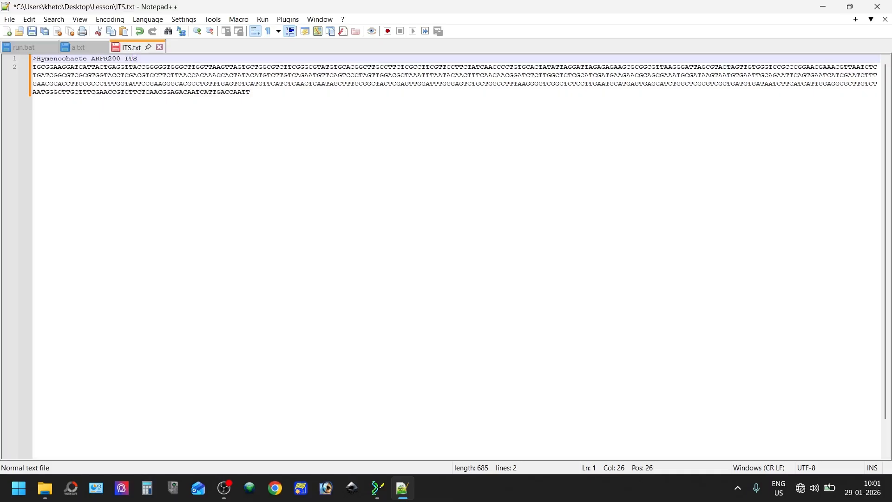
key(ctrl+s)
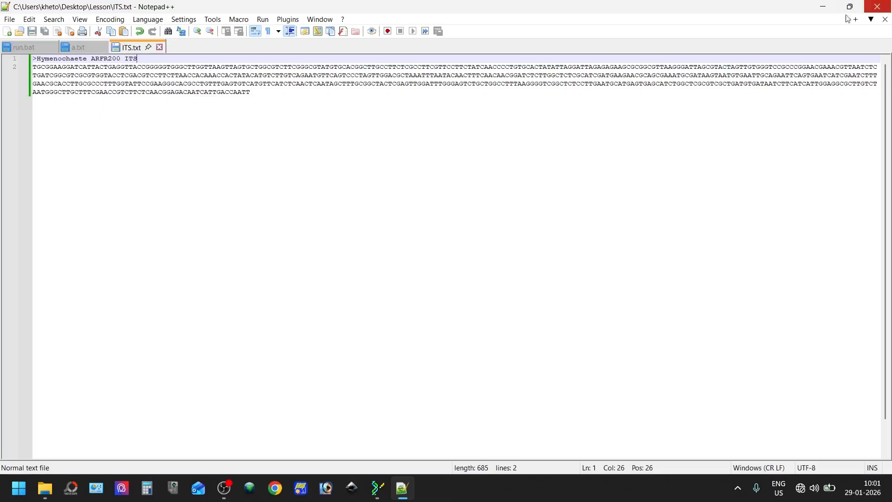
Reopen ITS.txt in Notepad++, save it in the Lesson folder as ITS.fas with the file type All types, and close the editor.
click(878, 6)
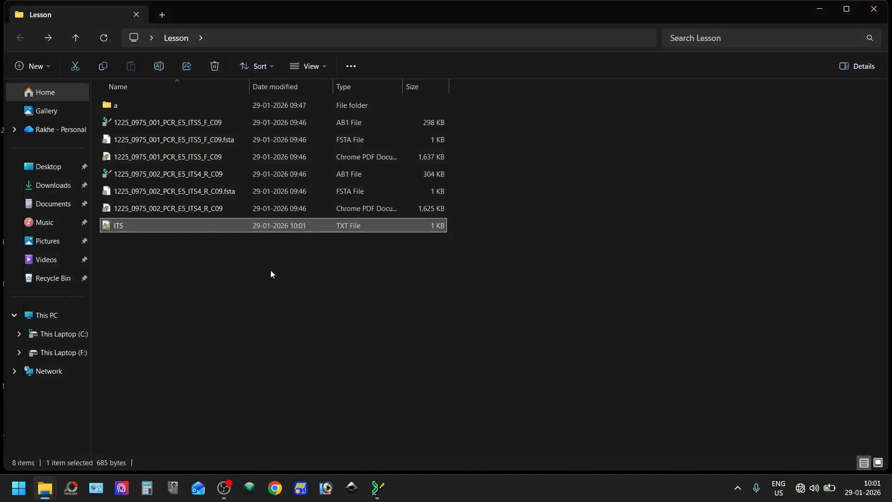
double_click(155, 225)
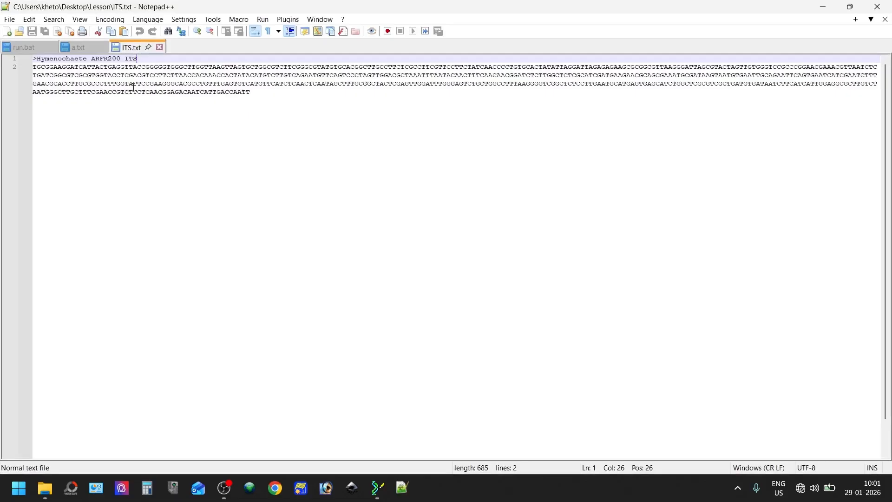
click(15, 21)
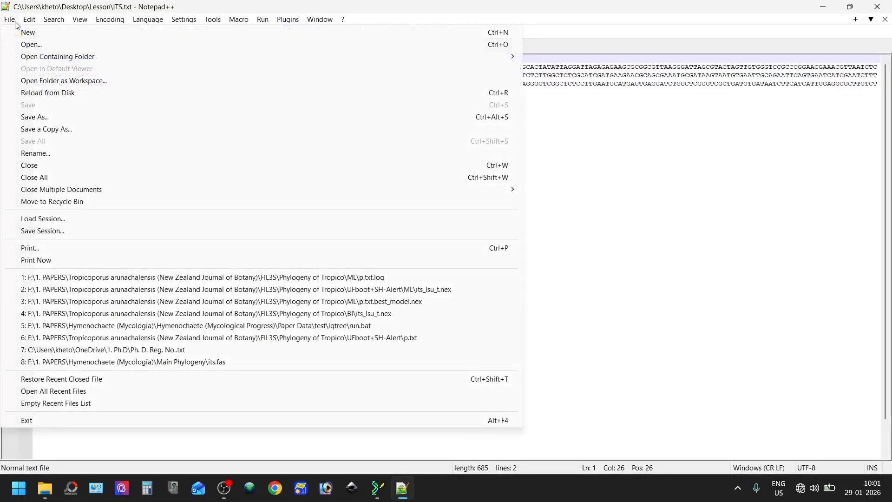
click(49, 119)
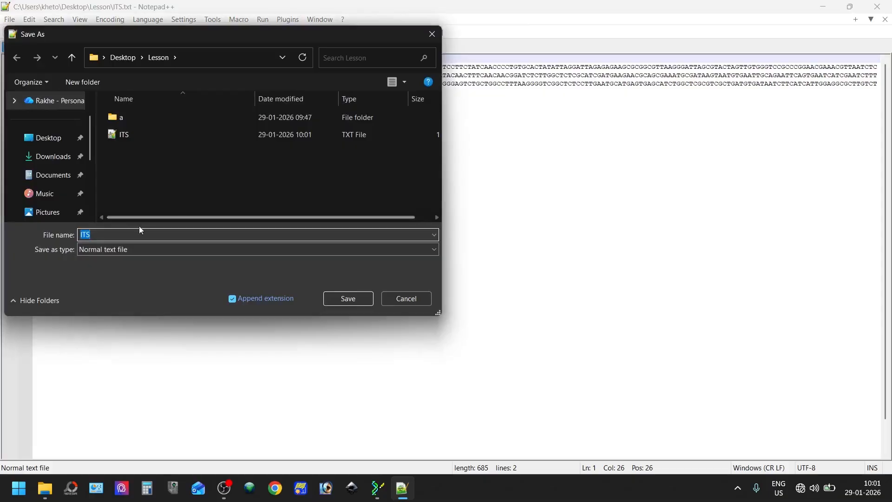
click(127, 236)
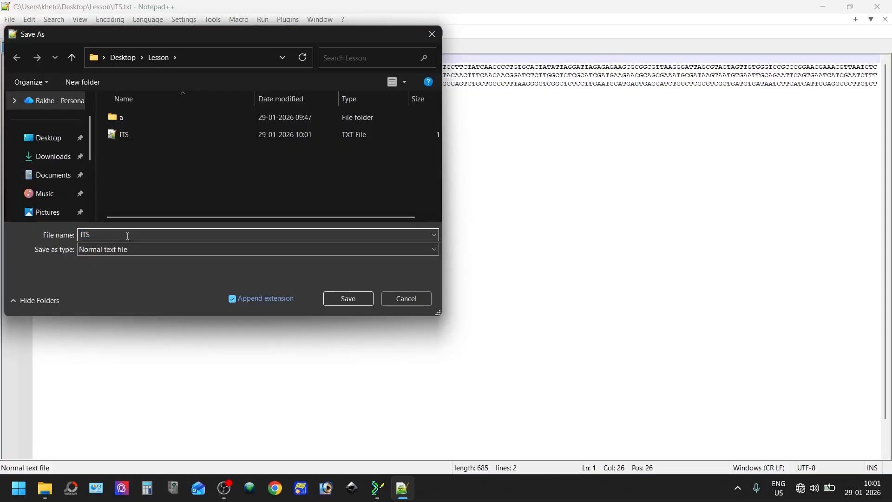
text(fas)
click(95, 254)
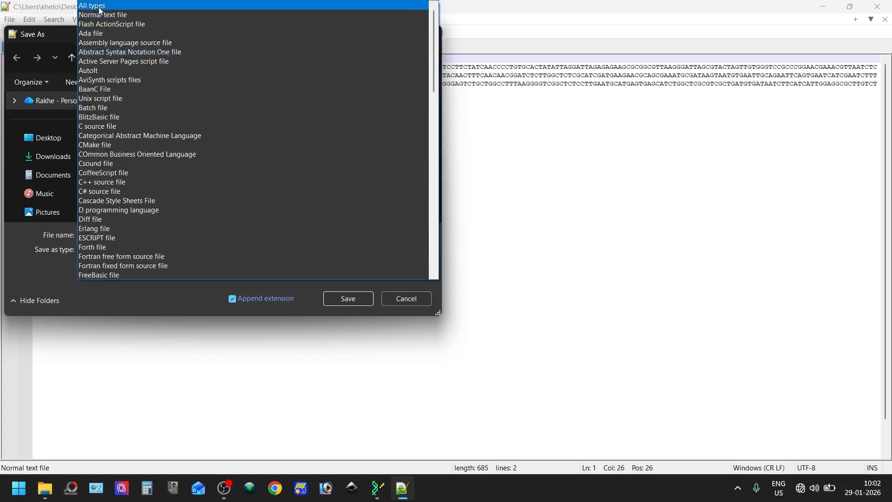
click(101, 10)
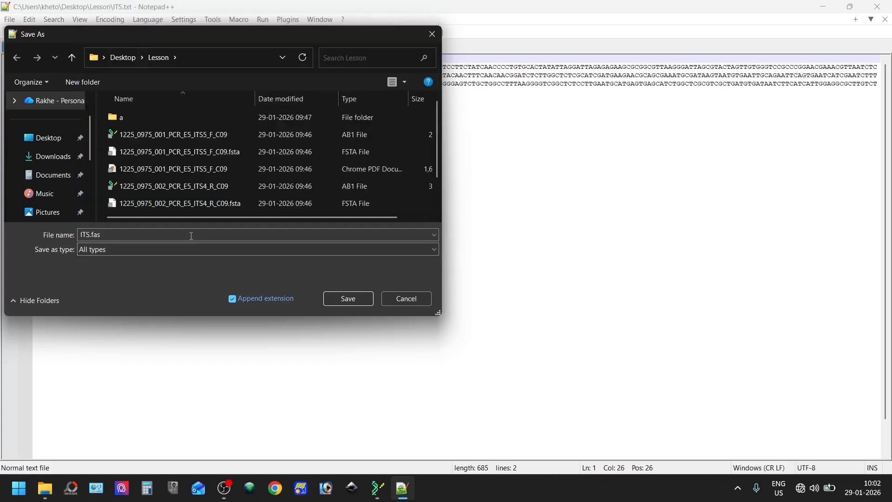
click(339, 298)
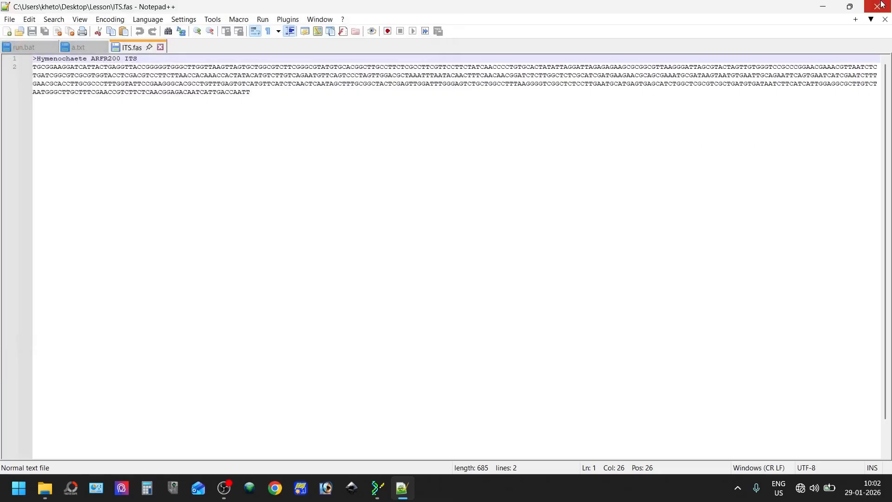
click(877, 6)
Open ITS.fas in BioEdit, widen the title column to read the full name, inspect the sequence through its last base and close BioEdit.
double_click(277, 224)
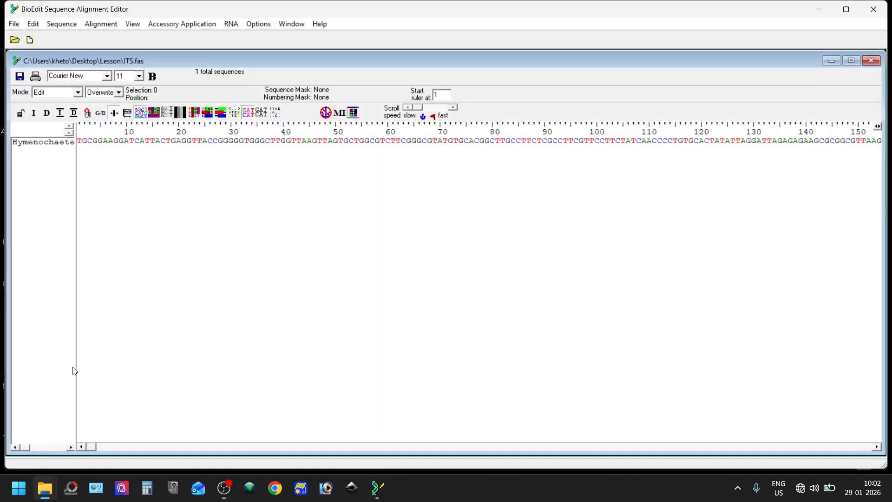
drag(76, 344, 186, 347)
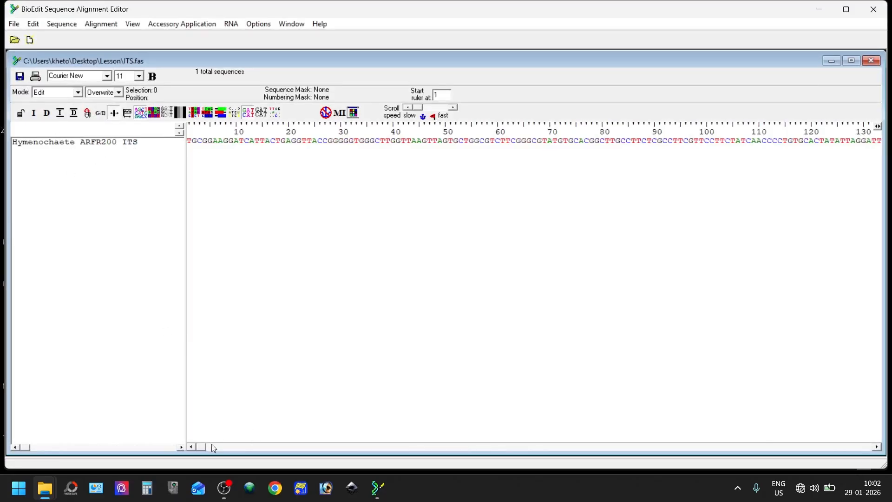
drag(202, 446, 865, 452)
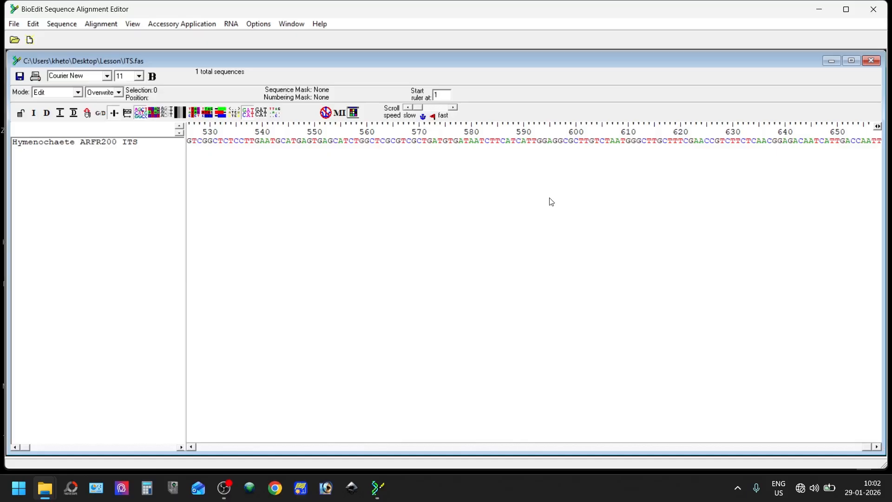
key(alt+F4)
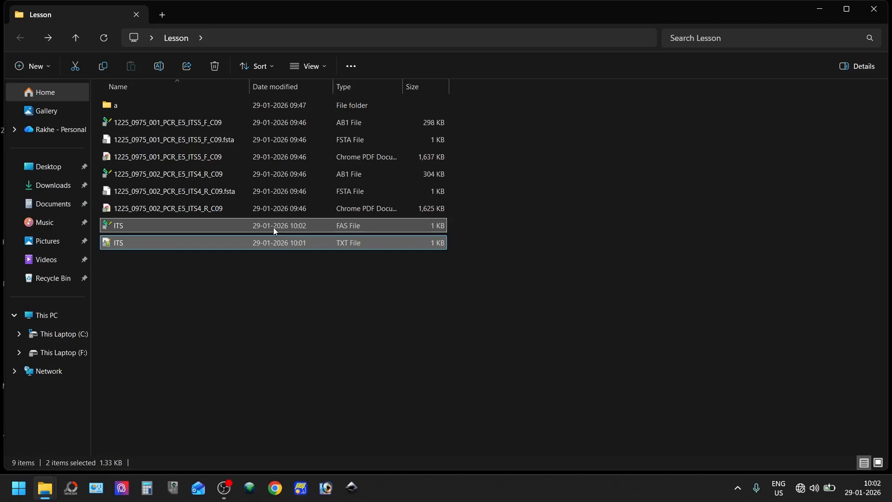
Delete the ITS.fas and ITS.txt files from the Lesson folder.
key(Delete)
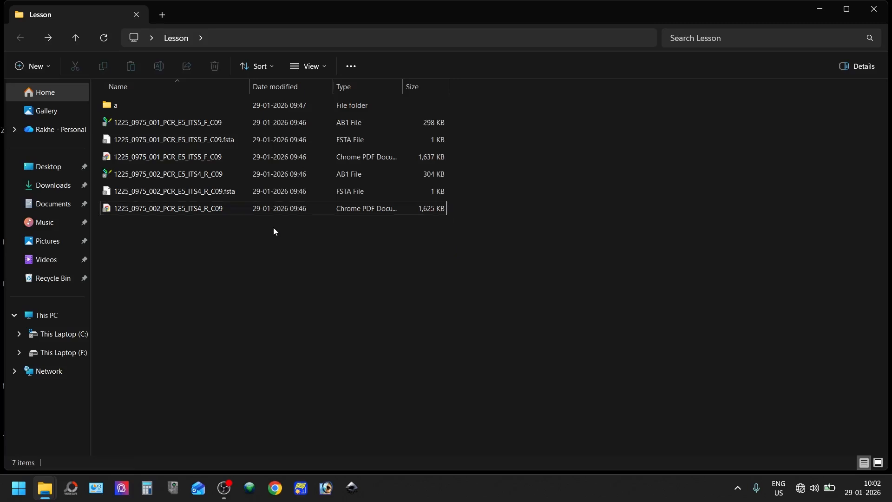